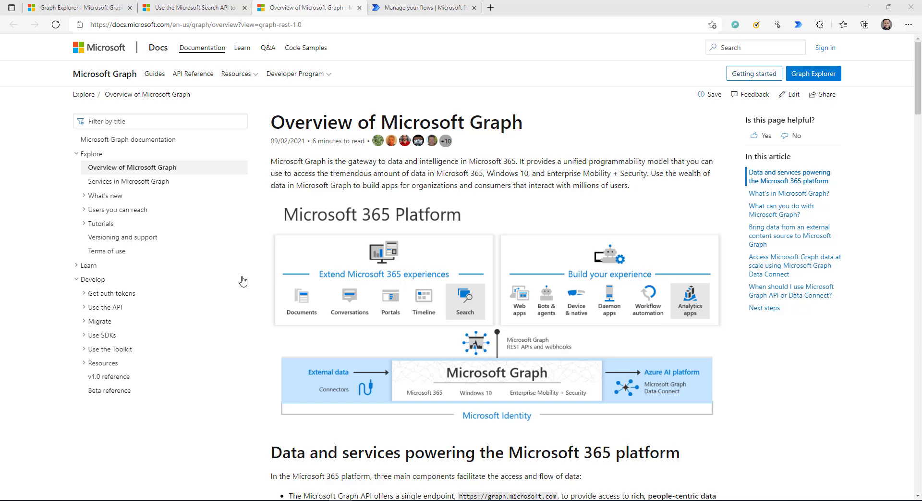
# Open the Microsoft Graph REST API v1.0 reference and review its resource categories and common use cases
pyautogui.scroll(-7, 115, 315)
pyautogui.scroll(6, 116, 317)
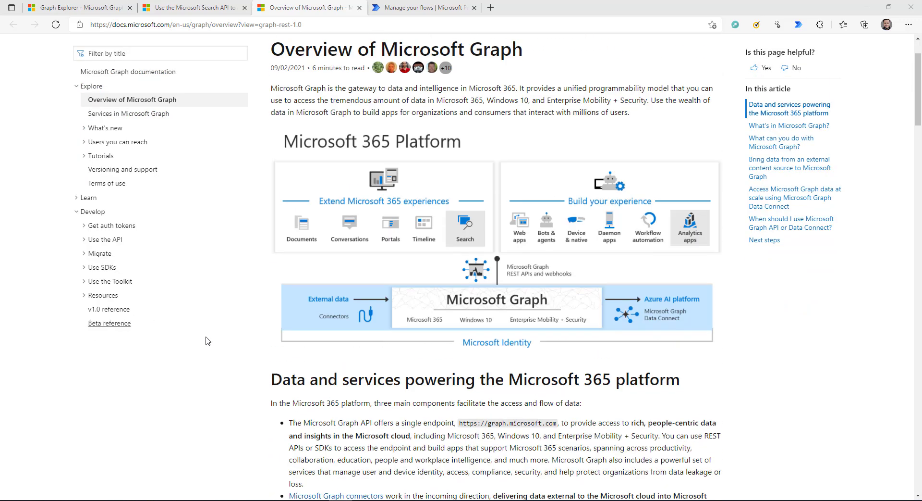
pyautogui.click(110, 313)
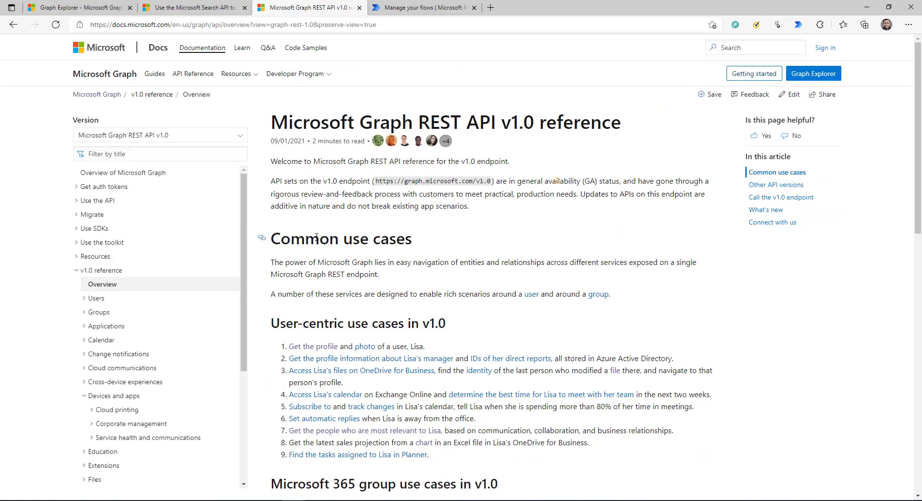
pyautogui.scroll(-1, 126, 285)
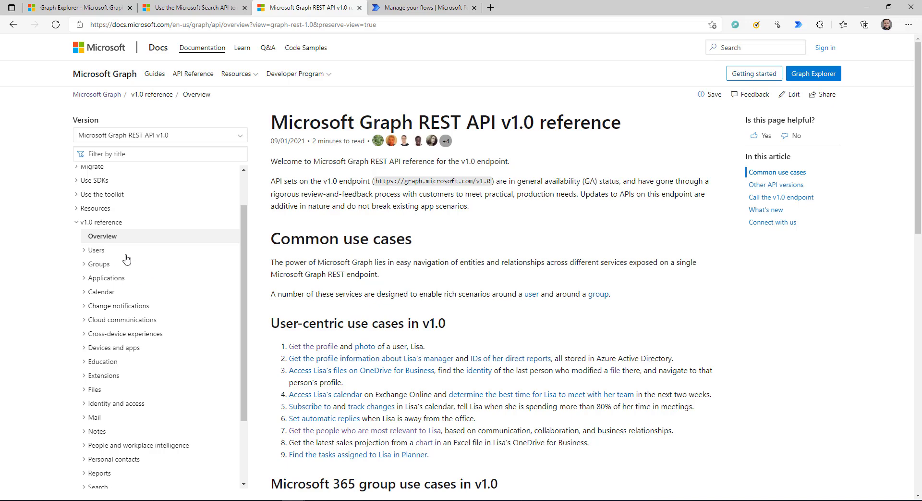
pyautogui.scroll(-4, 109, 342)
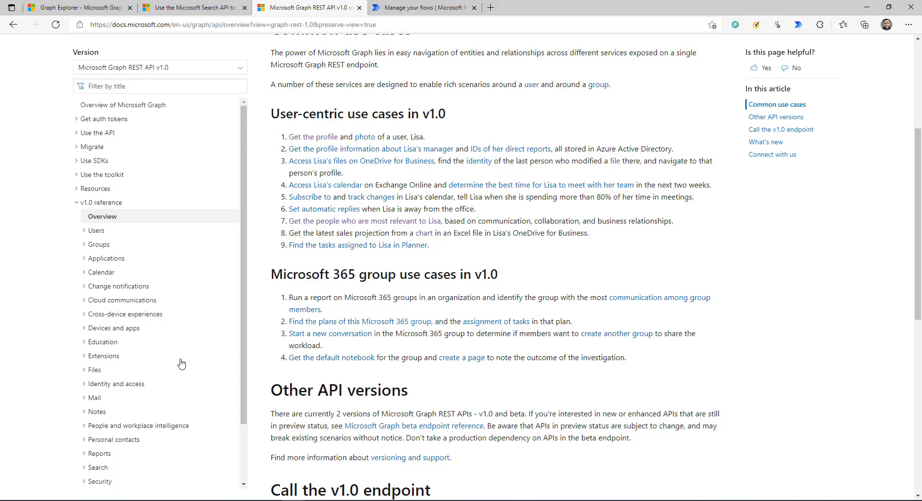
pyautogui.scroll(5, 182, 364)
pyautogui.click(143, 148)
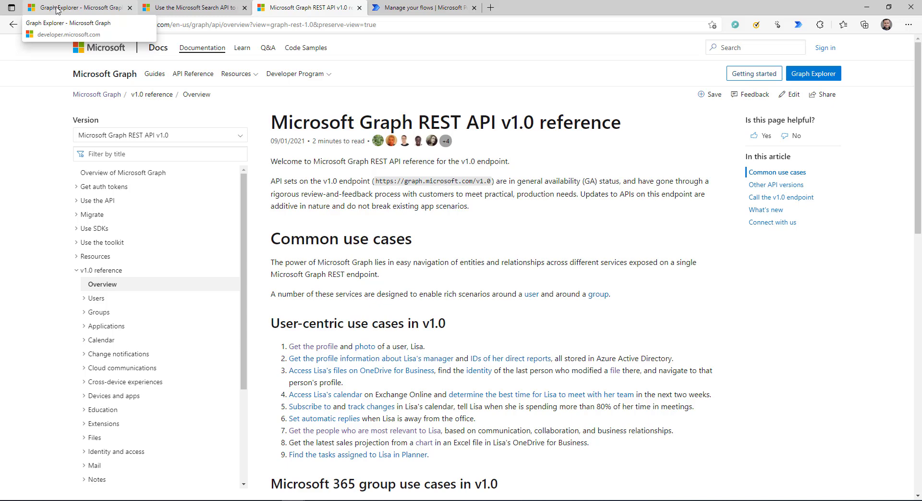
# Switch to Graph Explorer and sign in with the demo account
pyautogui.click(82, 11)
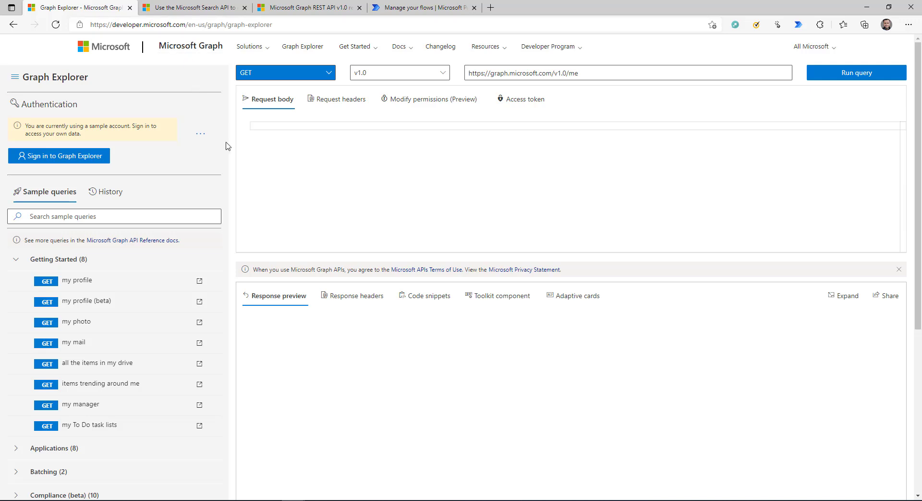
pyautogui.click(72, 161)
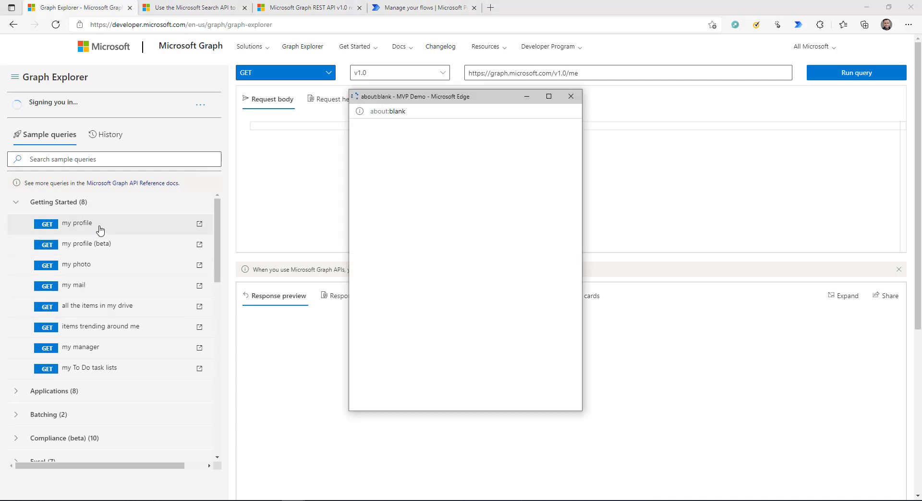
pyautogui.click(464, 196)
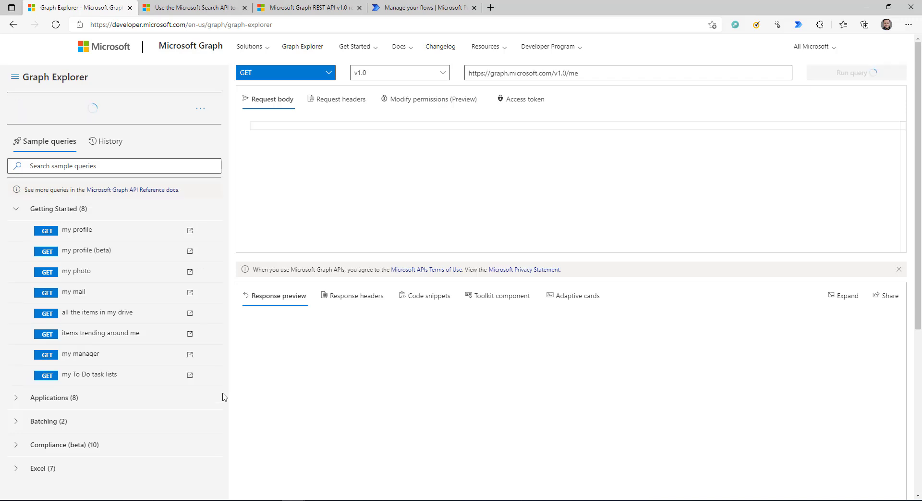
# Run the my profile sample query and examine the parts of its request URL
pyautogui.click(116, 244)
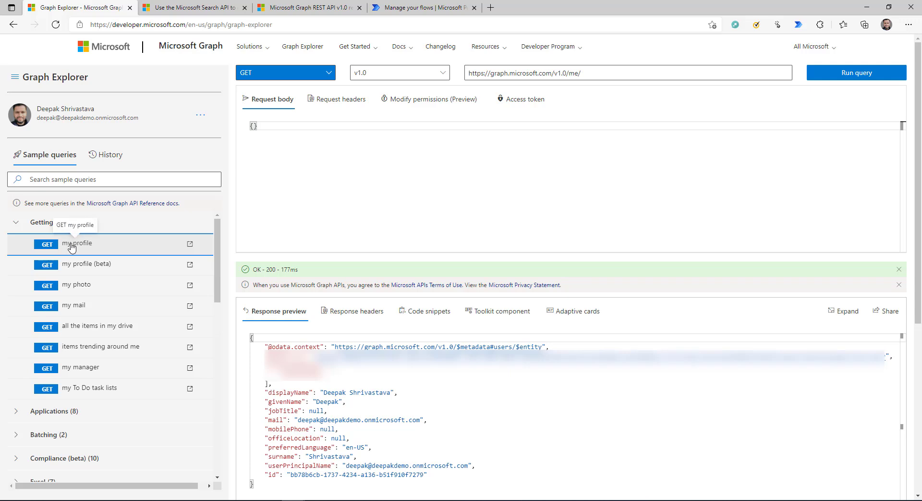
pyautogui.moveTo(610, 73); pyautogui.dragTo(465, 75)
pyautogui.click(546, 73)
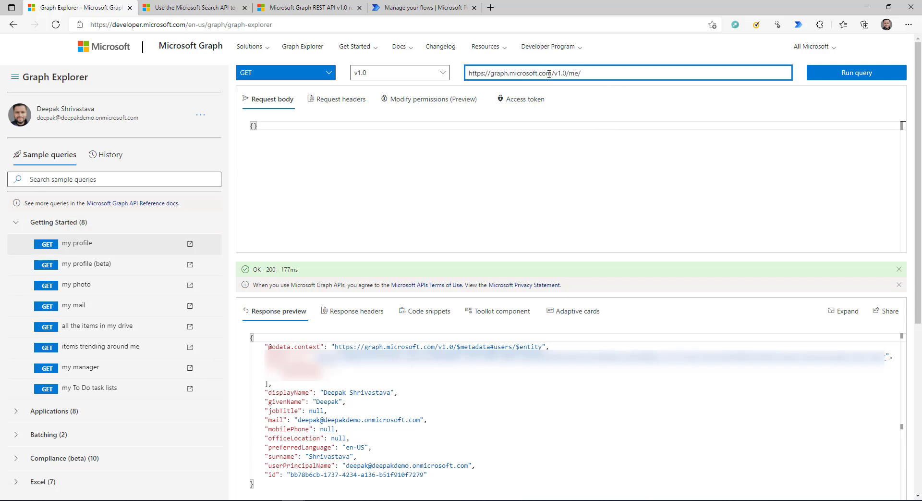
pyautogui.moveTo(554, 73); pyautogui.dragTo(567, 73)
pyautogui.doubleClick(574, 73)
pyautogui.moveTo(599, 73); pyautogui.dragTo(466, 73)
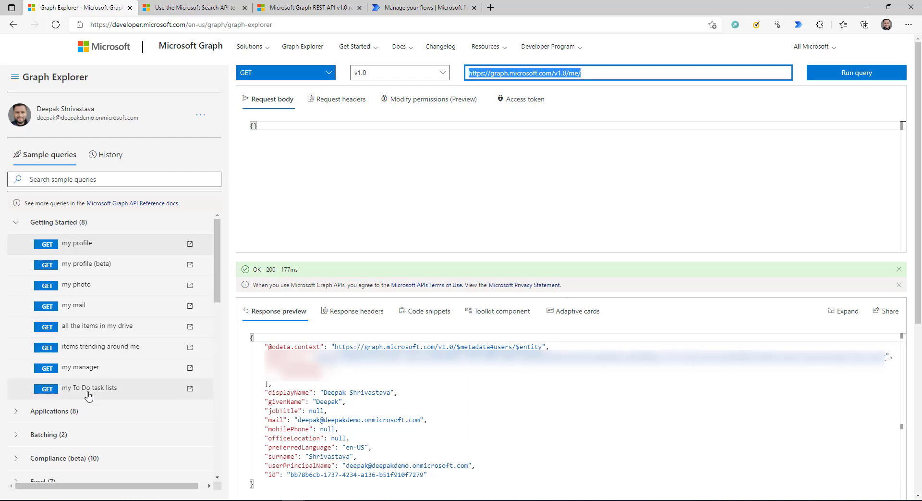
# Run the my mail sample query and look through the returned messages and the sample query list
pyautogui.click(78, 308)
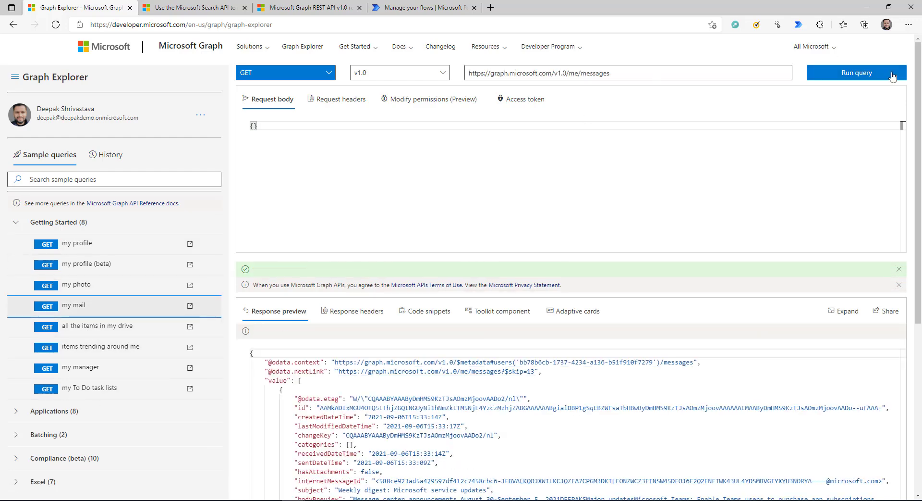
pyautogui.scroll(-1, 464, 434)
pyautogui.scroll(-5, 463, 435)
pyautogui.scroll(8, 463, 435)
# Run the my recent files query from the Insights samples and examine its me/drive/recent request path
pyautogui.scroll(-5, 98, 313)
pyautogui.click(72, 289)
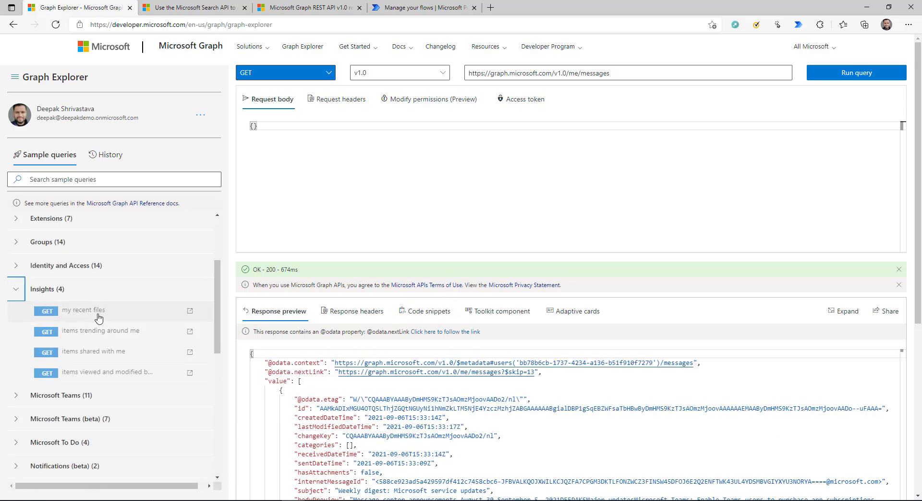
pyautogui.click(96, 313)
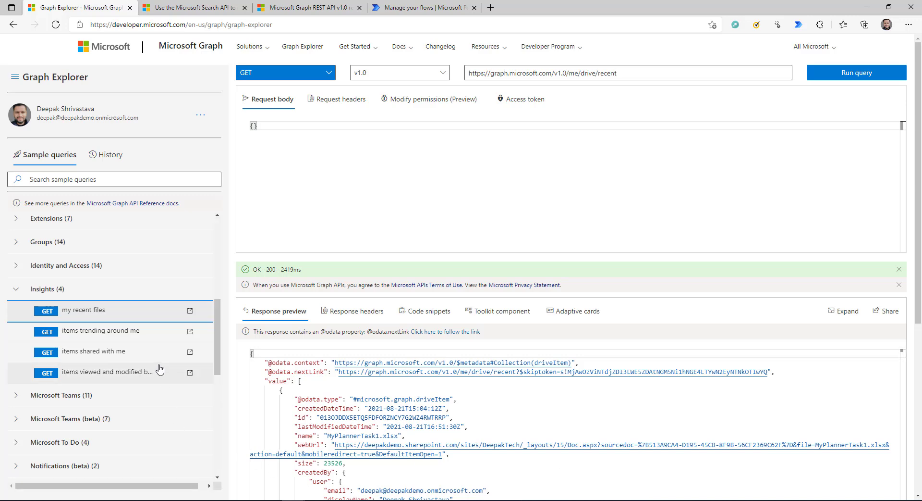
pyautogui.scroll(-3, 121, 451)
pyautogui.scroll(3, 121, 452)
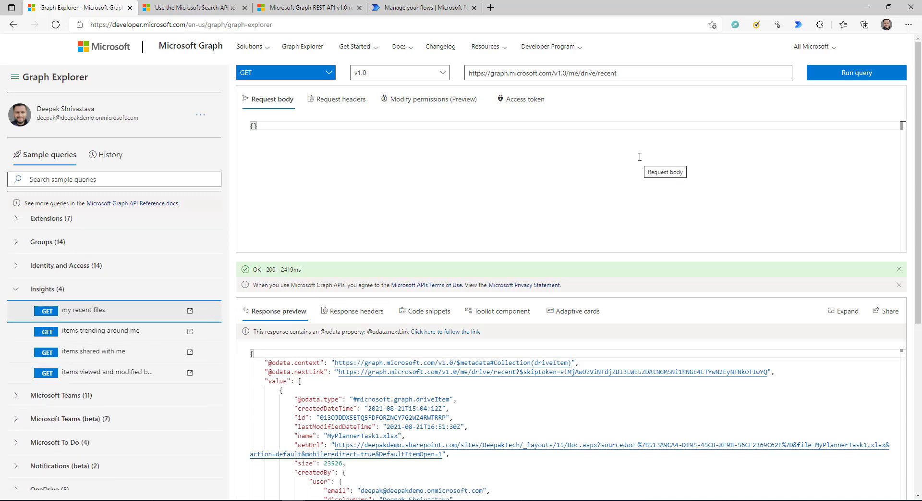
pyautogui.scroll(-1, 589, 434)
pyautogui.scroll(1, 589, 434)
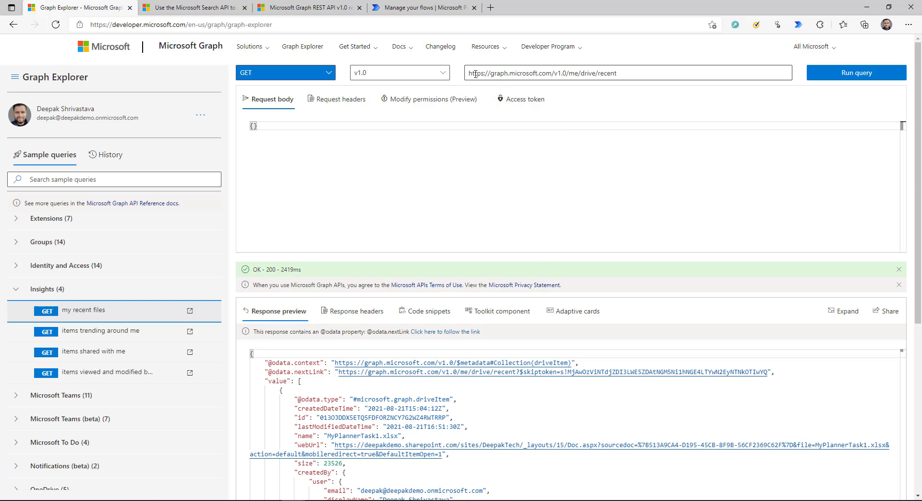
pyautogui.moveTo(569, 73); pyautogui.dragTo(617, 73)
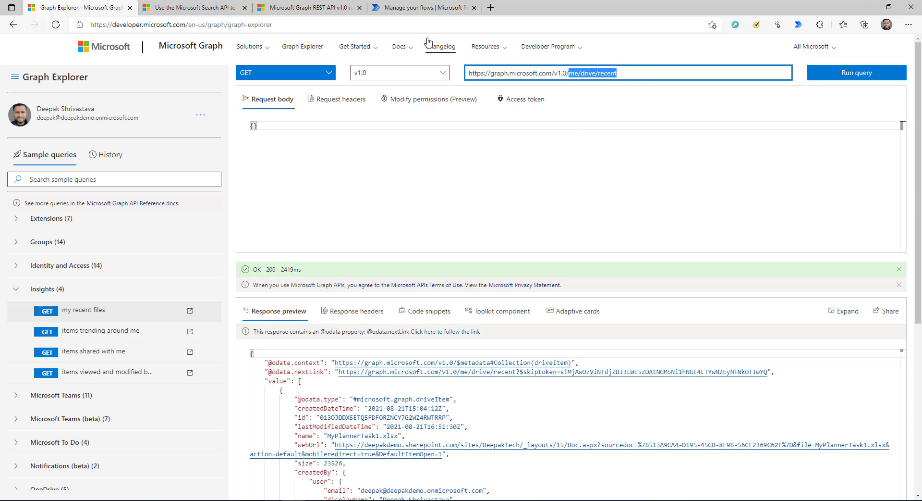
# Switch to Power Automate and create a manually triggered instant cloud flow named GraphAPI
pyautogui.click(415, 7)
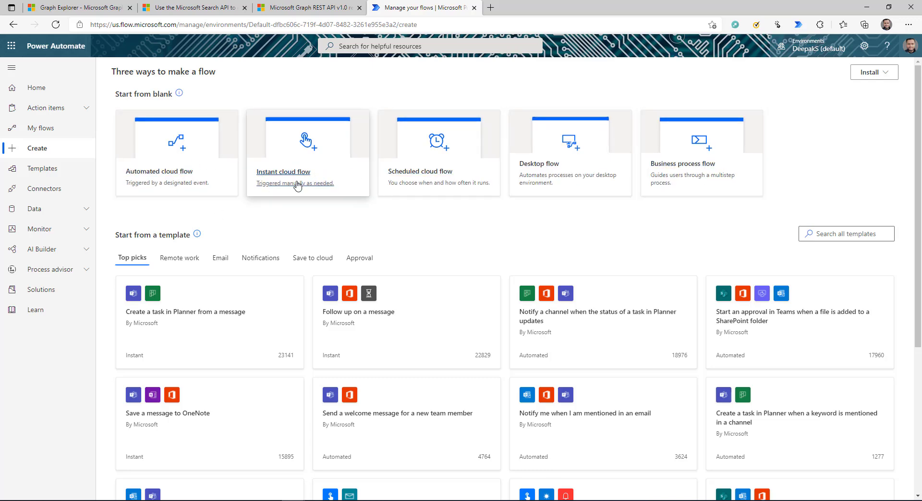
pyautogui.click(324, 164)
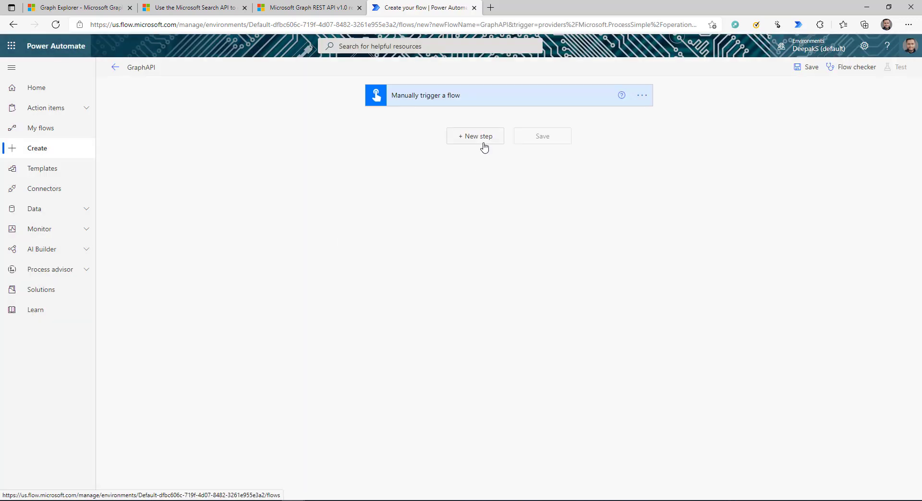
# Add the premium HTTP action after the manual trigger, checking the request URL in Graph Explorer
pyautogui.click(484, 140)
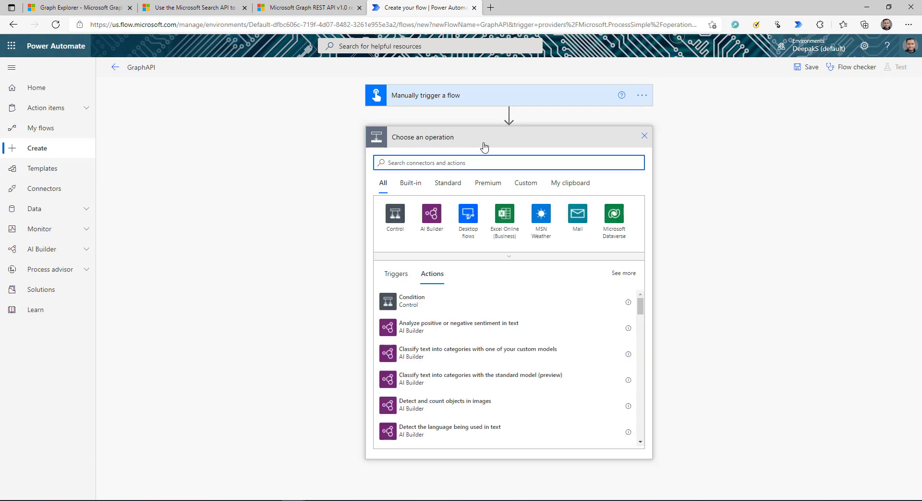
pyautogui.click(68, 6)
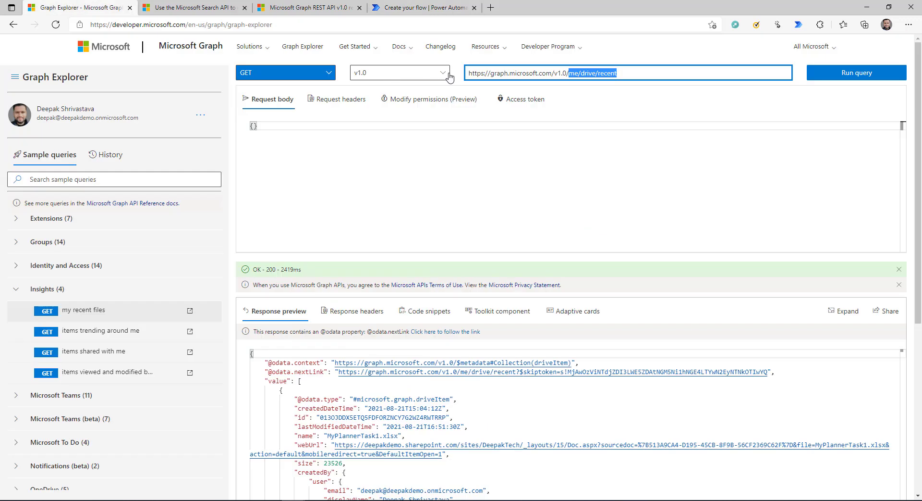
pyautogui.doubleClick(476, 72)
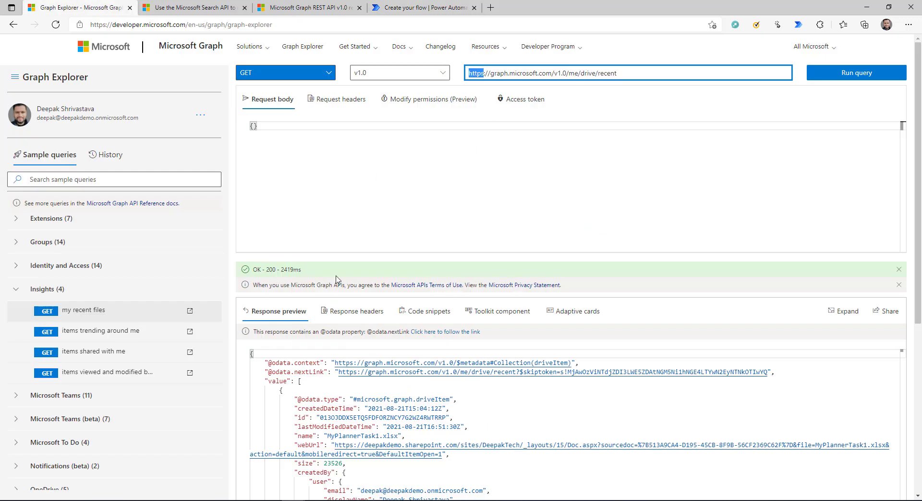
pyautogui.click(405, 7)
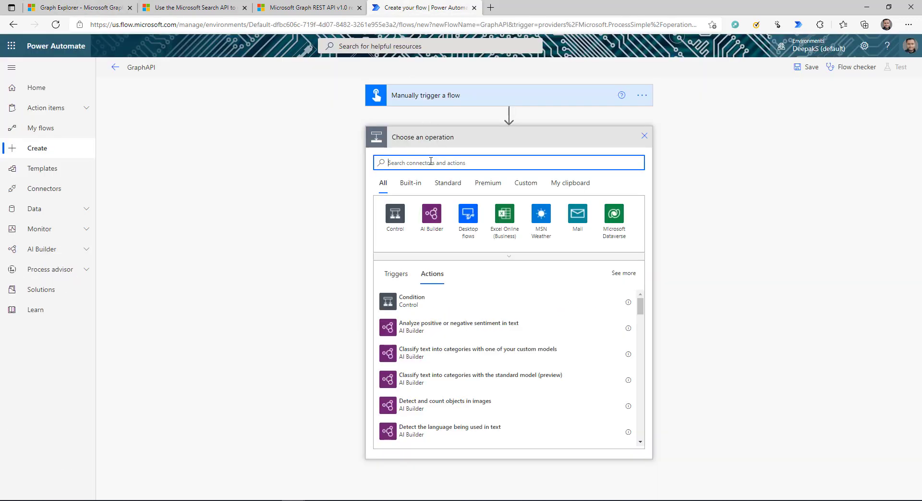
pyautogui.write('http')
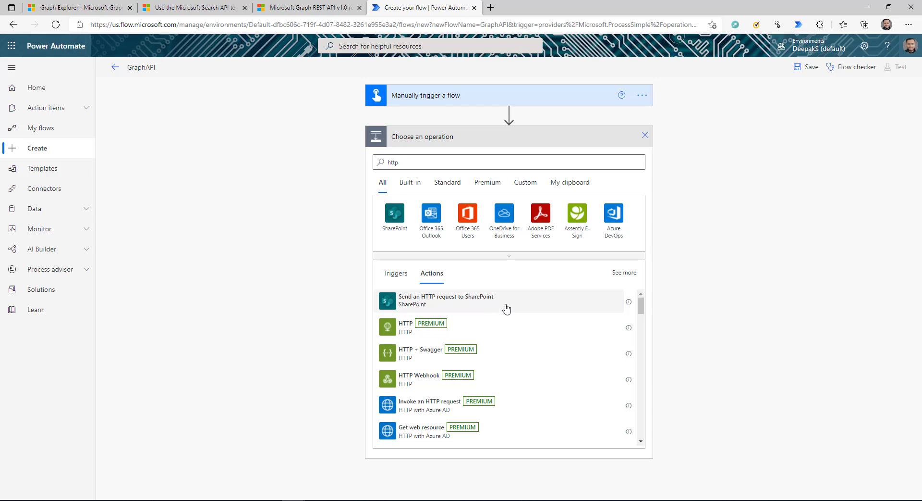
pyautogui.click(402, 329)
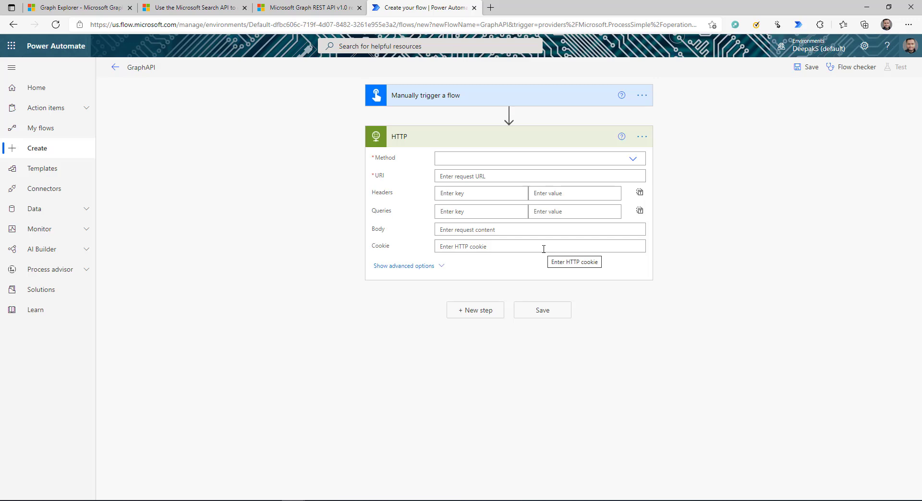
# Set the HTTP action's authentication to Active Directory OAuth, review the required fields, and delete the action from the flow
pyautogui.click(82, 7)
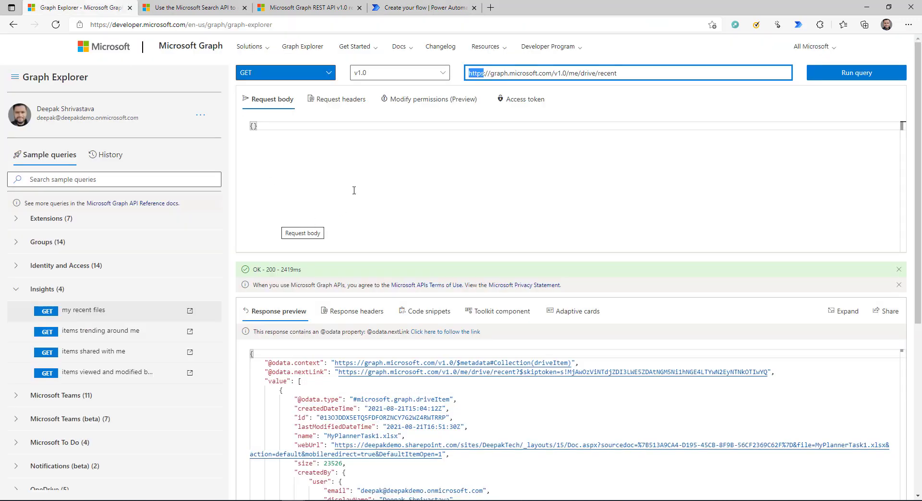
pyautogui.click(411, 7)
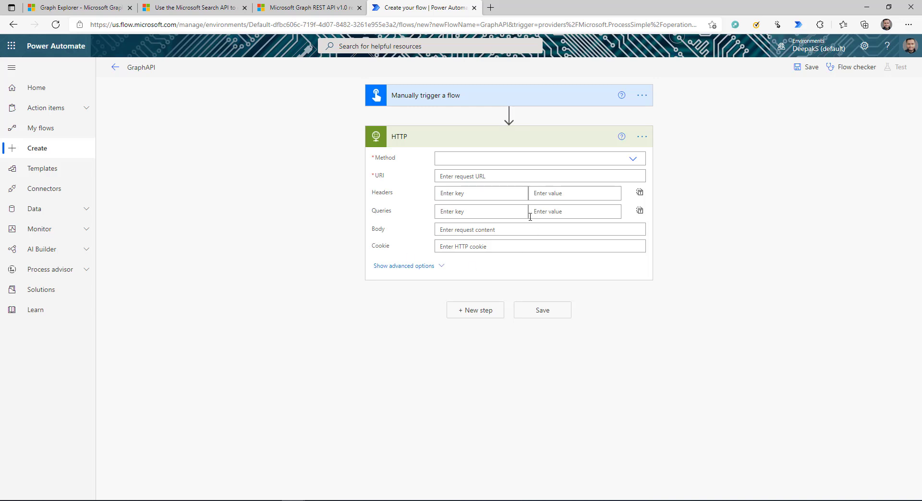
pyautogui.click(432, 265)
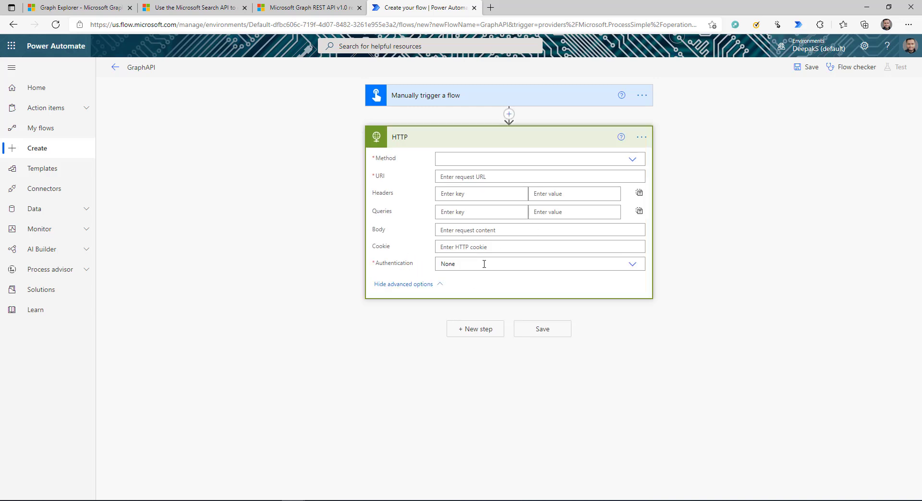
pyautogui.click(629, 265)
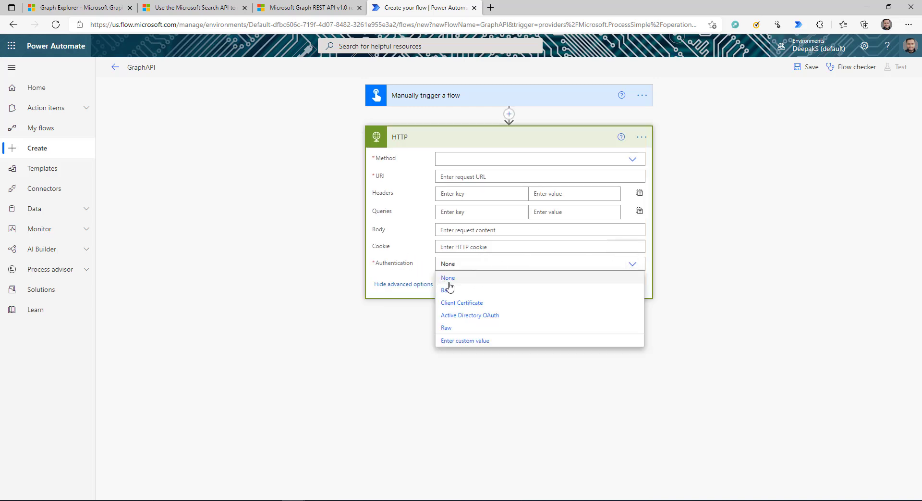
pyautogui.click(489, 316)
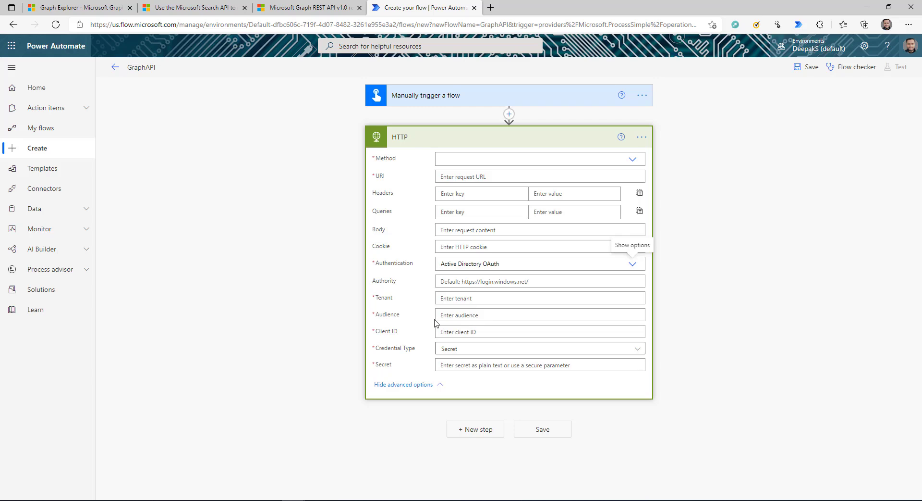
pyautogui.click(642, 137)
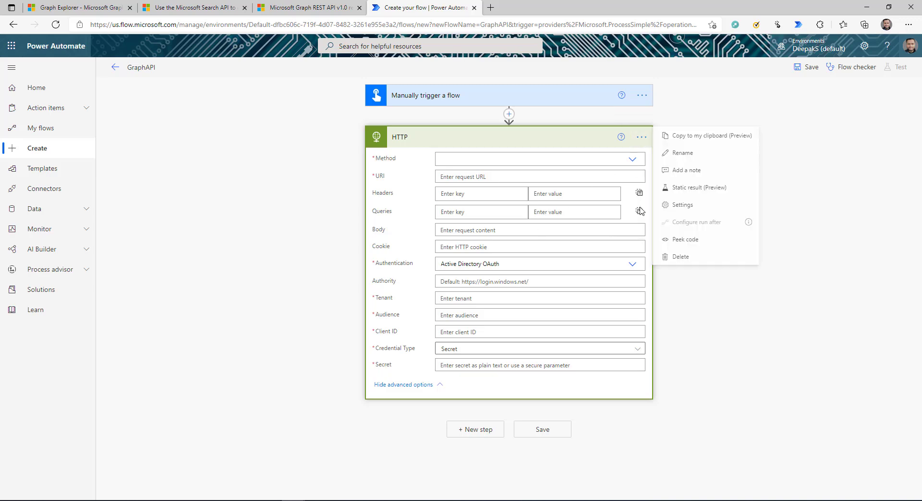
pyautogui.click(682, 256)
# Add the Invoke an HTTP request action from the HTTP with Azure AD connector below the manual trigger
pyautogui.click(505, 376)
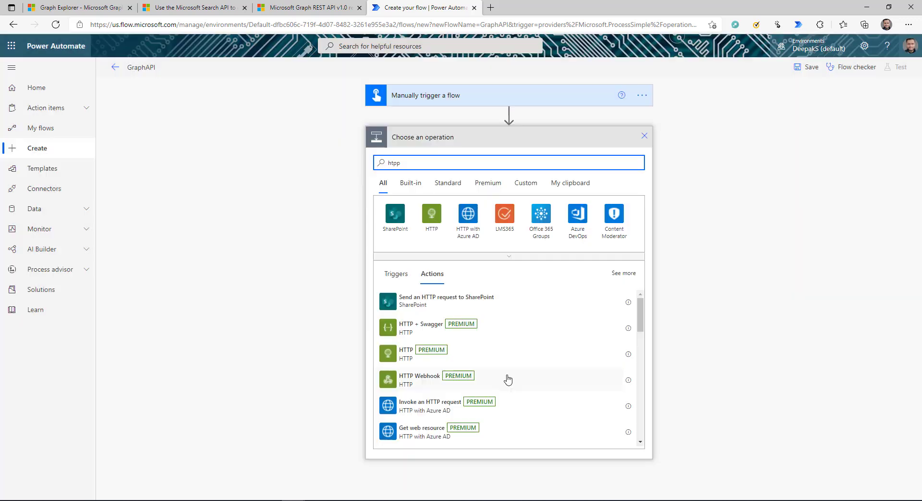
pyautogui.click(440, 412)
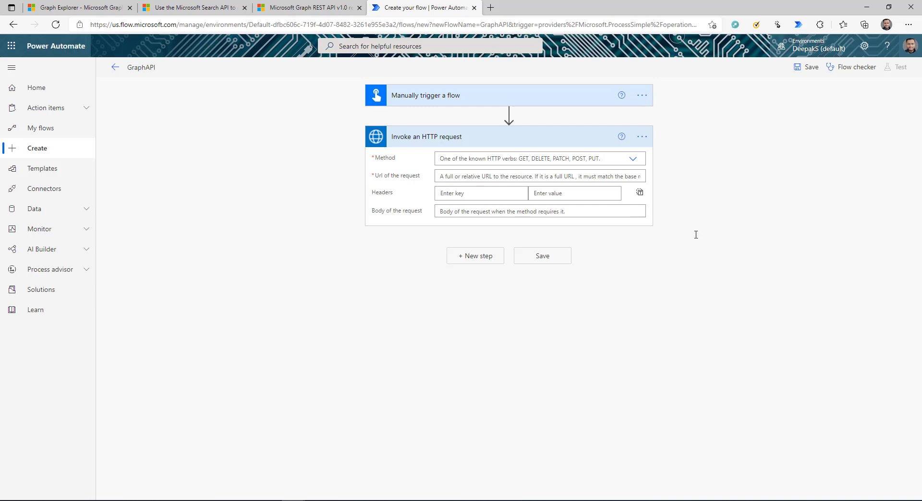
pyautogui.click(643, 137)
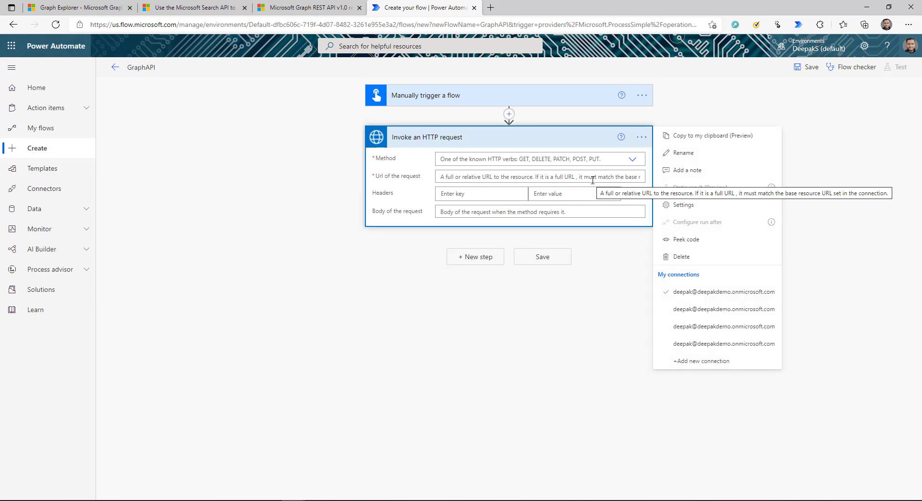
pyautogui.click(709, 362)
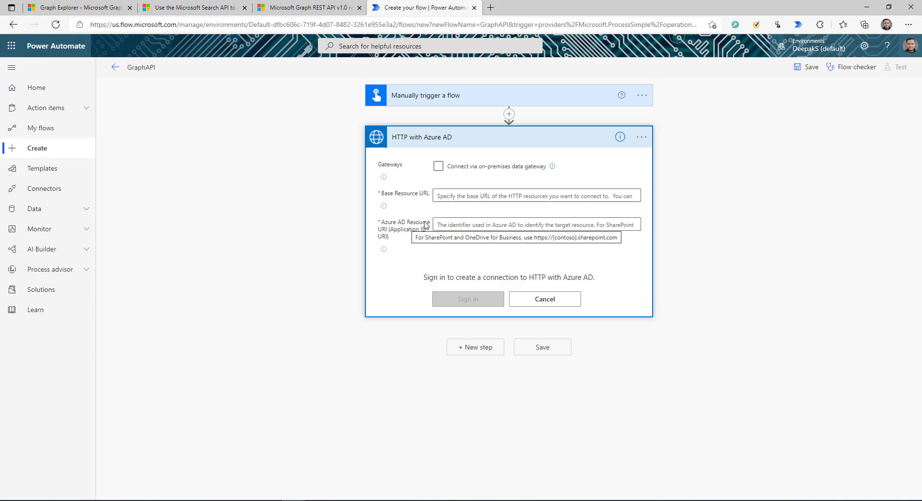
pyautogui.click(105, 7)
pyautogui.click(509, 73)
pyautogui.moveTo(551, 72); pyautogui.dragTo(434, 77)
pyautogui.hotkey('ctrl', 'c')
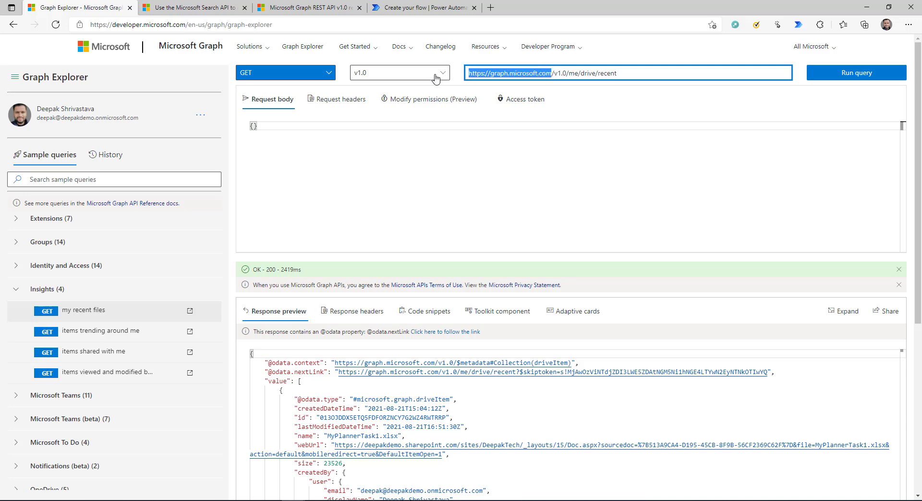
pyautogui.click(384, 7)
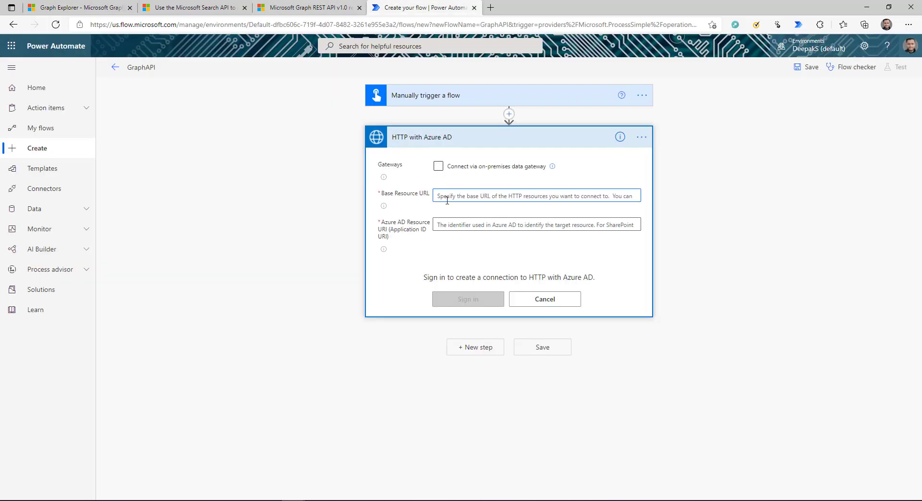
pyautogui.hotkey('ctrl', 'v')
pyautogui.click(474, 224)
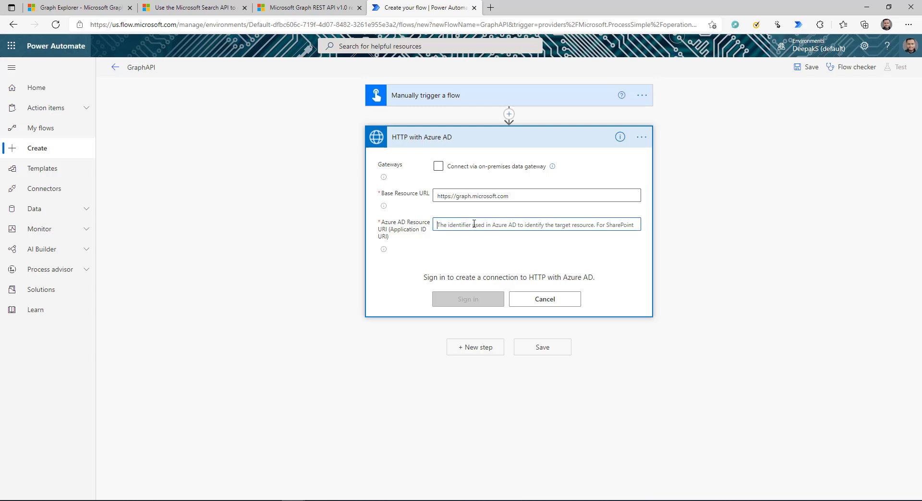
pyautogui.hotkey('ctrl', 'v')
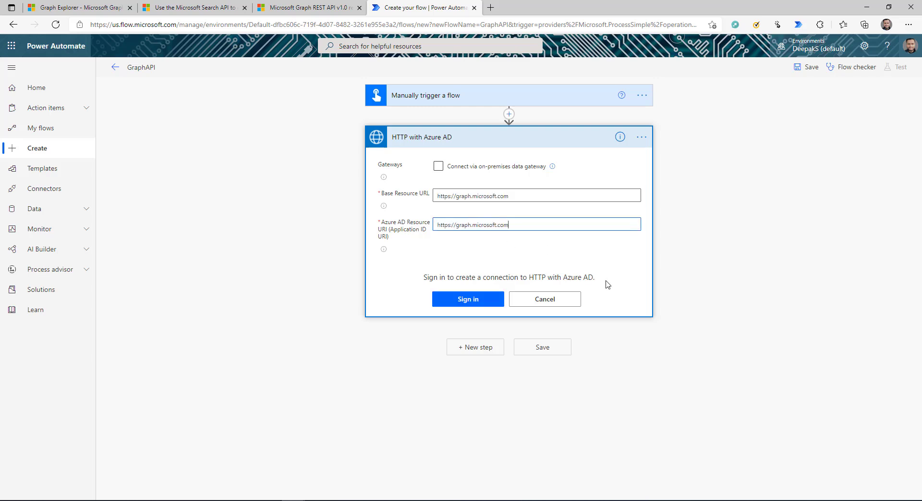
pyautogui.click(463, 299)
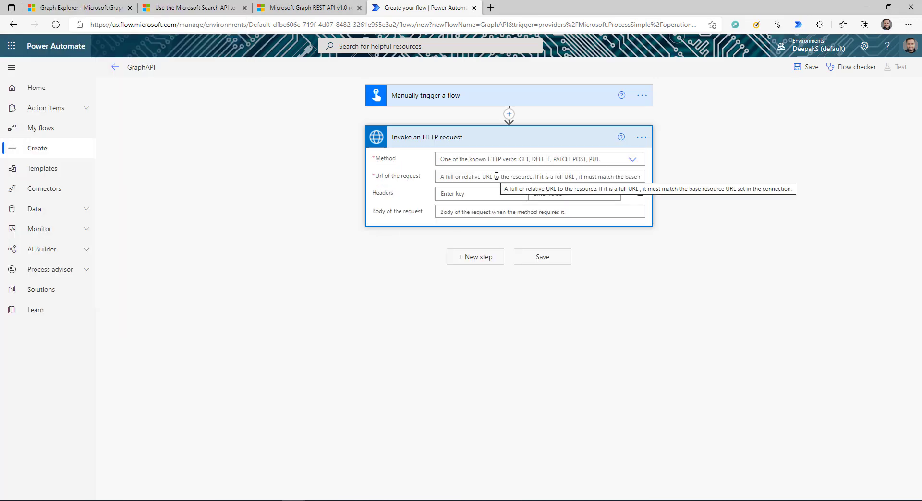
# Copy the full request URL of the my recent files query, found under the Insights samples in Graph Explorer
pyautogui.click(96, 8)
pyautogui.click(627, 76)
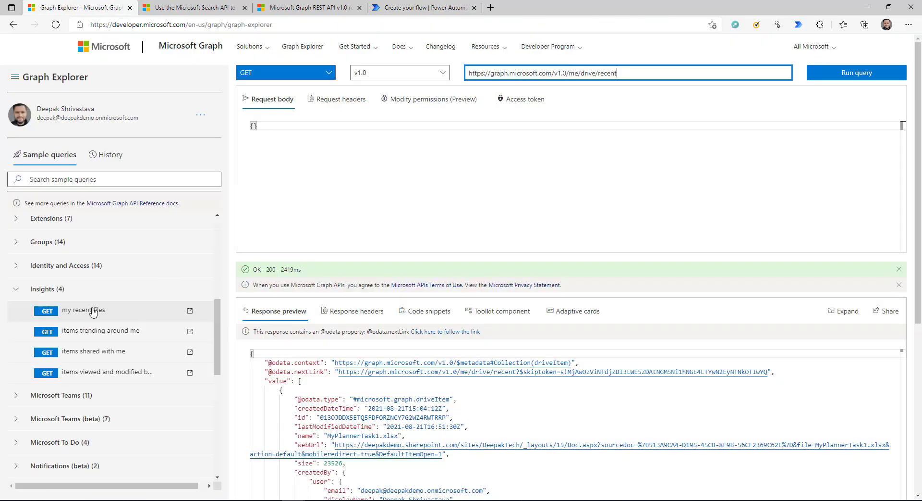
pyautogui.click(16, 289)
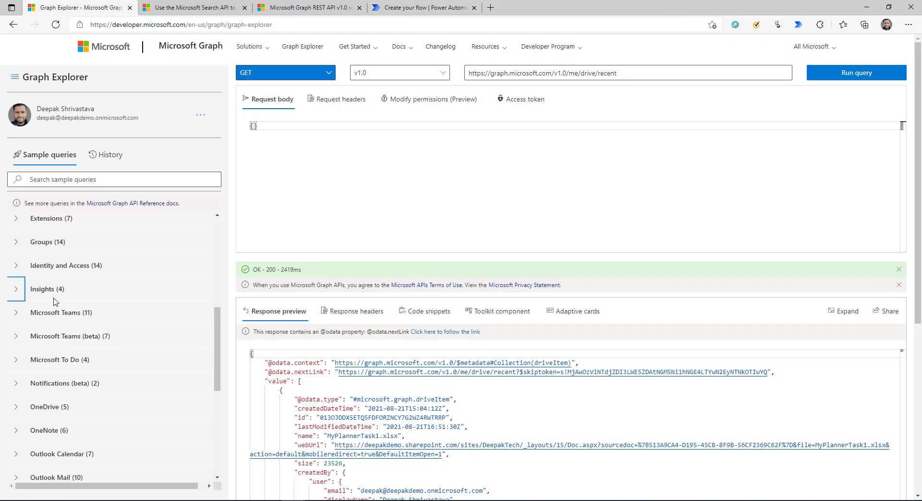
pyautogui.scroll(3, 132, 345)
pyautogui.scroll(-2, 132, 344)
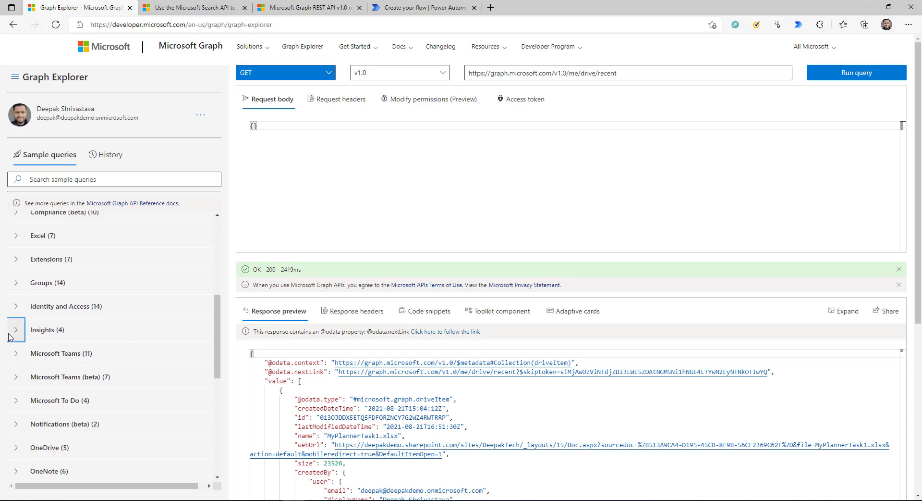
pyautogui.click(67, 330)
pyautogui.moveTo(644, 75); pyautogui.dragTo(456, 79)
pyautogui.hotkey('ctrl', 'c')
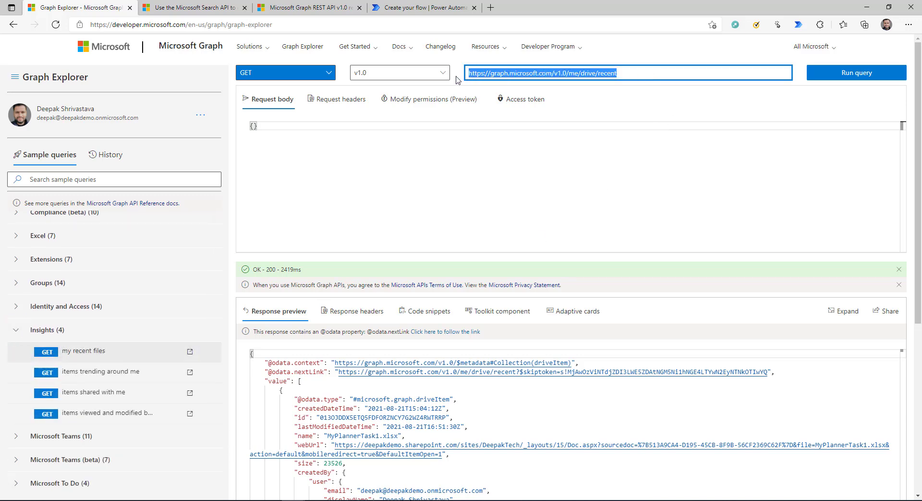
pyautogui.click(418, 200)
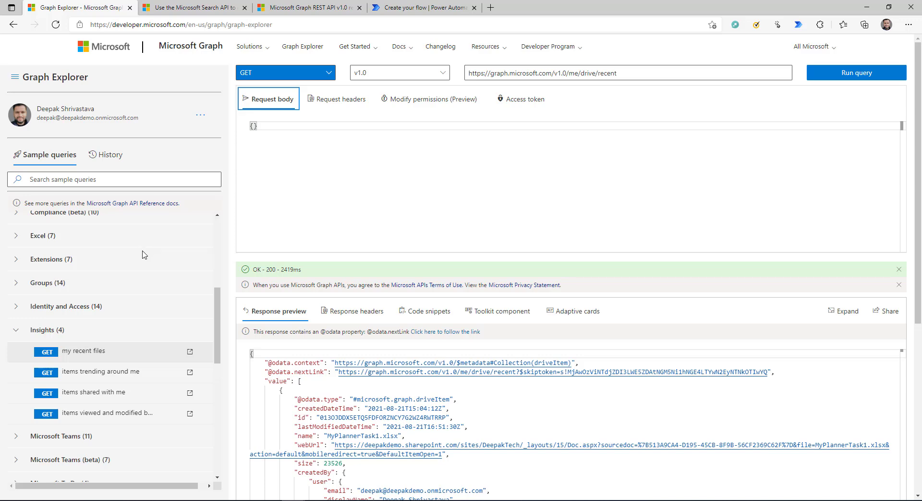
pyautogui.click(192, 8)
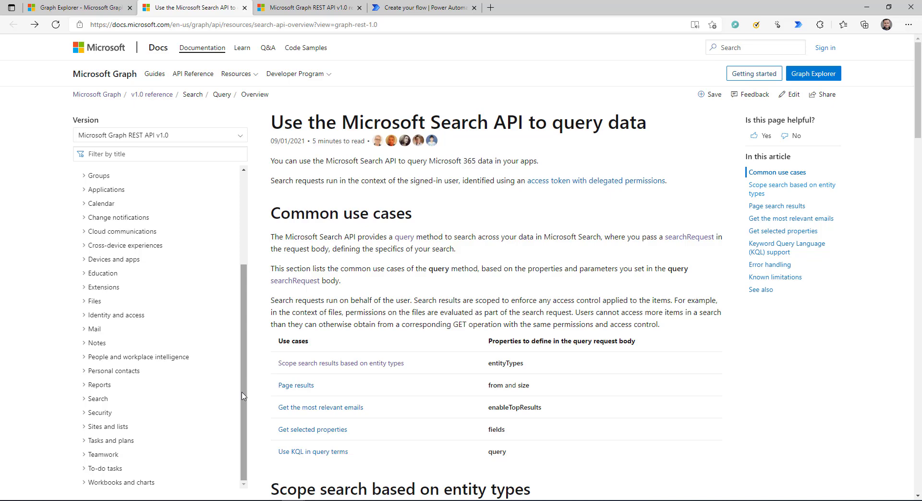
pyautogui.click(405, 12)
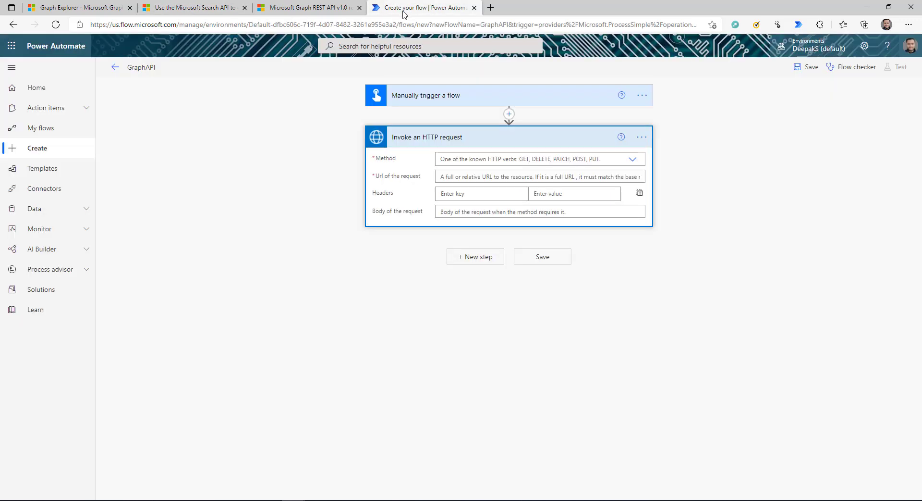
pyautogui.click(632, 159)
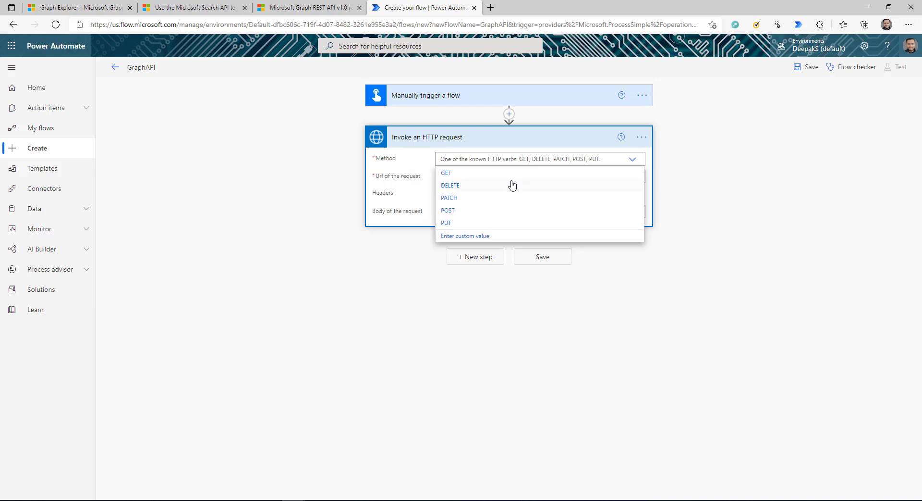
pyautogui.click(481, 174)
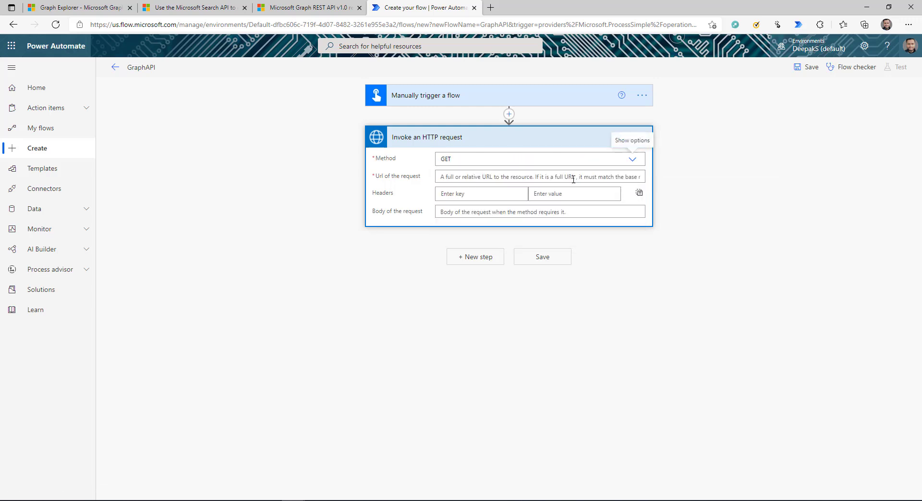
pyautogui.click(449, 177)
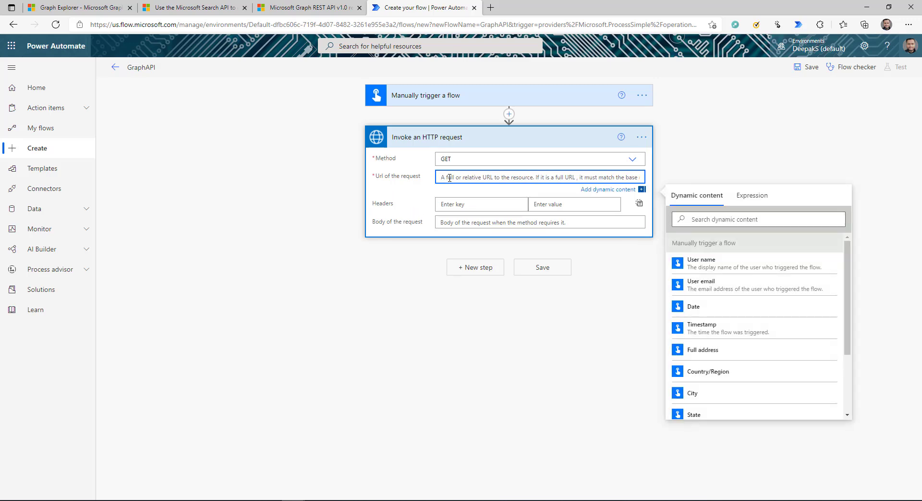
pyautogui.hotkey('ctrl', 'v')
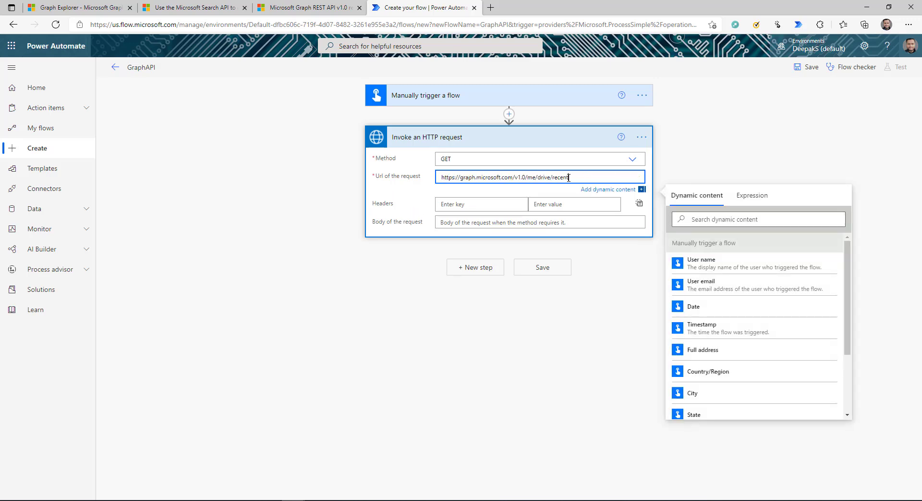
# Compare the action's request URL with the Graph Explorer query and check which request headers the query uses
pyautogui.moveTo(570, 177); pyautogui.dragTo(404, 179)
pyautogui.click(98, 6)
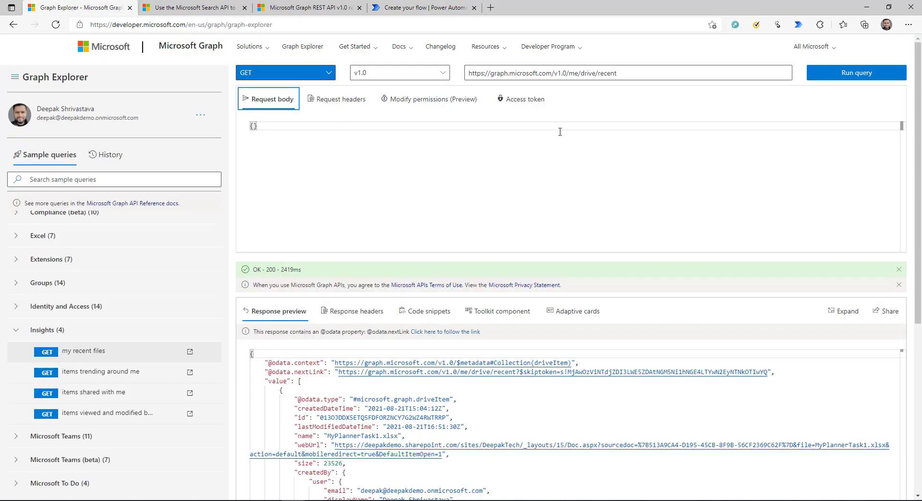
pyautogui.moveTo(646, 72); pyautogui.dragTo(462, 73)
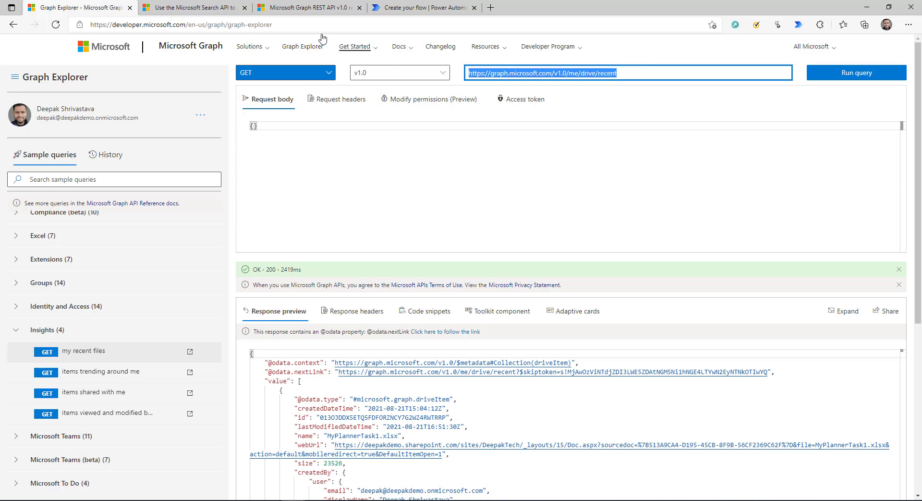
pyautogui.click(418, 7)
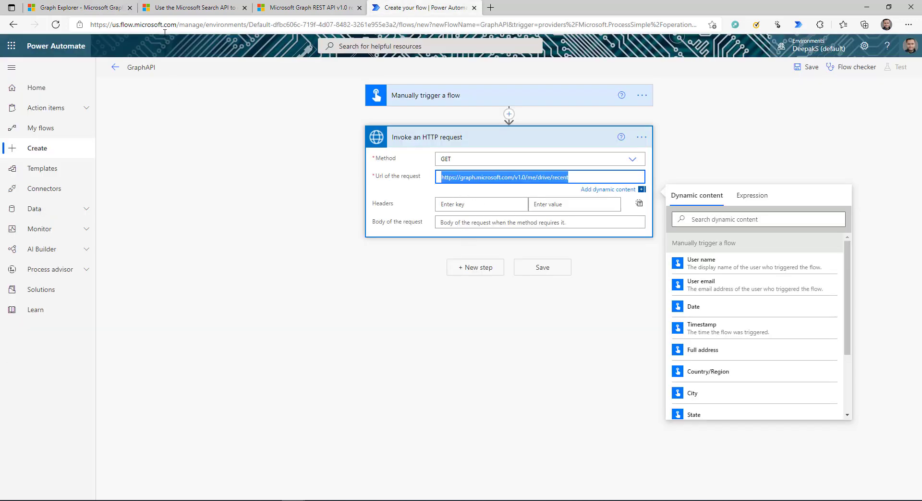
pyautogui.click(100, 7)
pyautogui.click(337, 100)
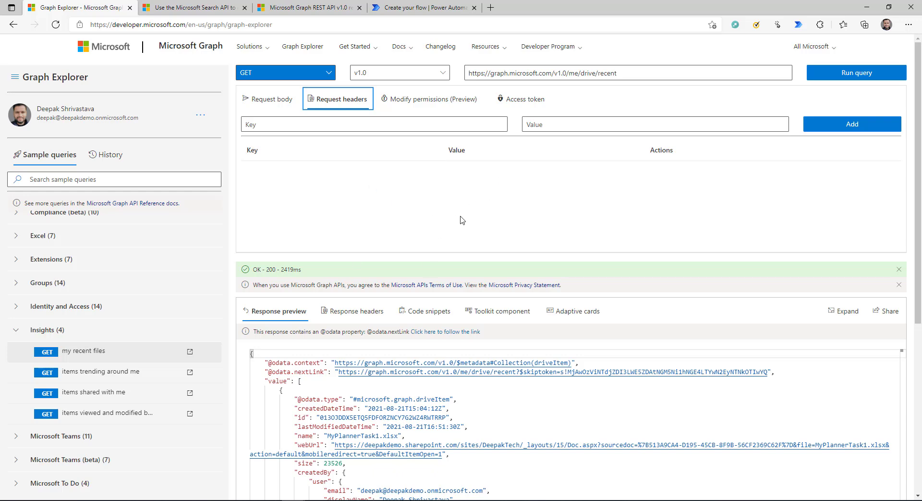
pyautogui.click(192, 7)
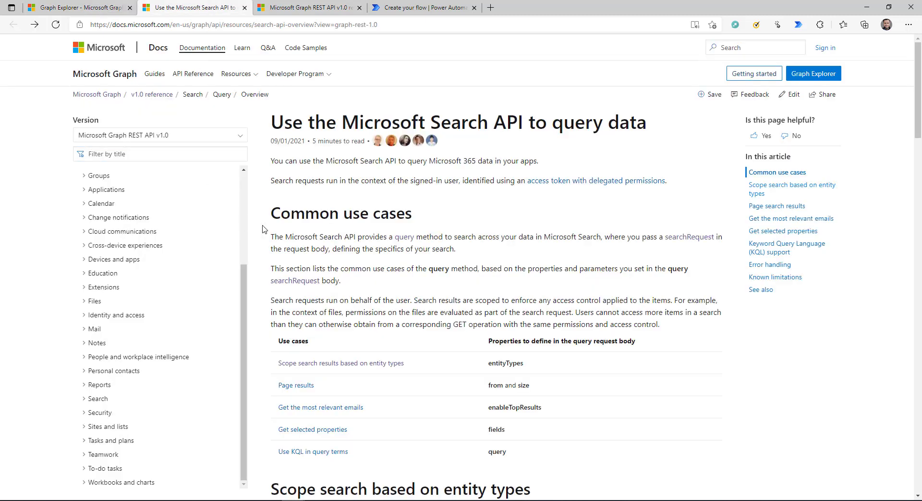
# Return to Power Automate, save the GraphAPI flow and run a manual test
pyautogui.click(423, 7)
pyautogui.click(808, 67)
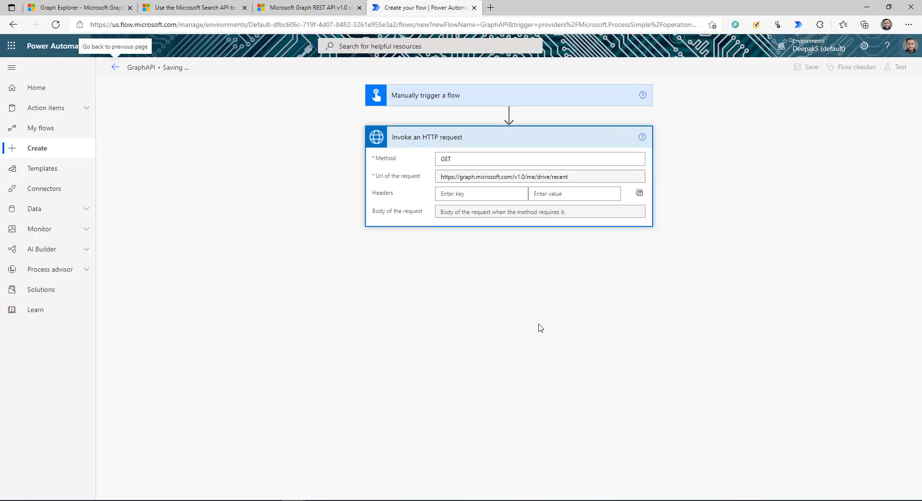
pyautogui.click(897, 67)
pyautogui.click(793, 91)
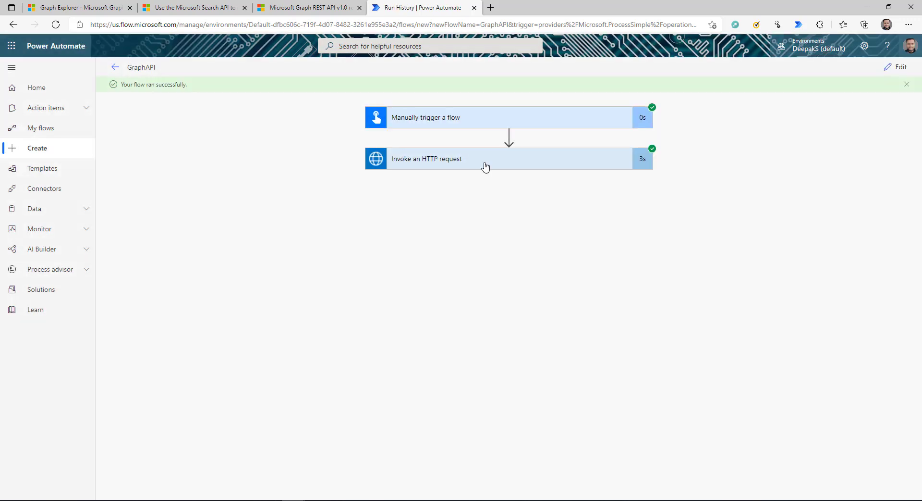
# Open the Invoke an HTTP request action in the test run and read through its downloadable output
pyautogui.click(485, 166)
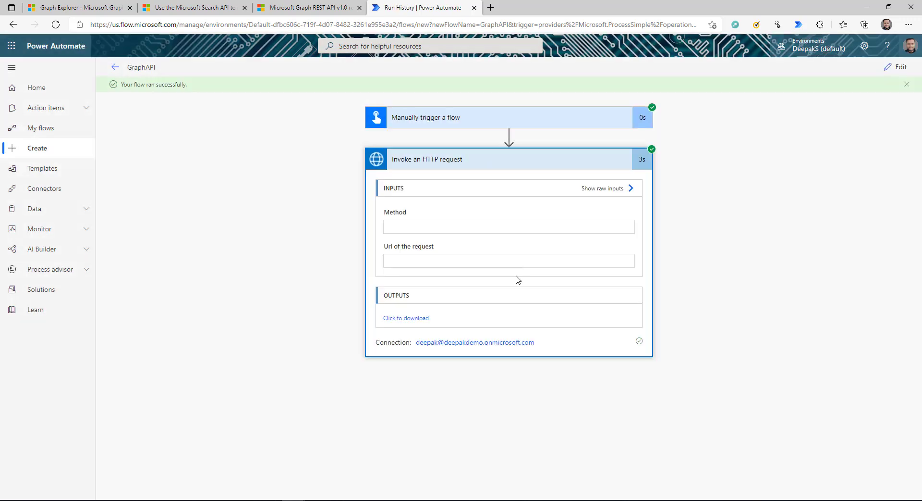
pyautogui.click(408, 319)
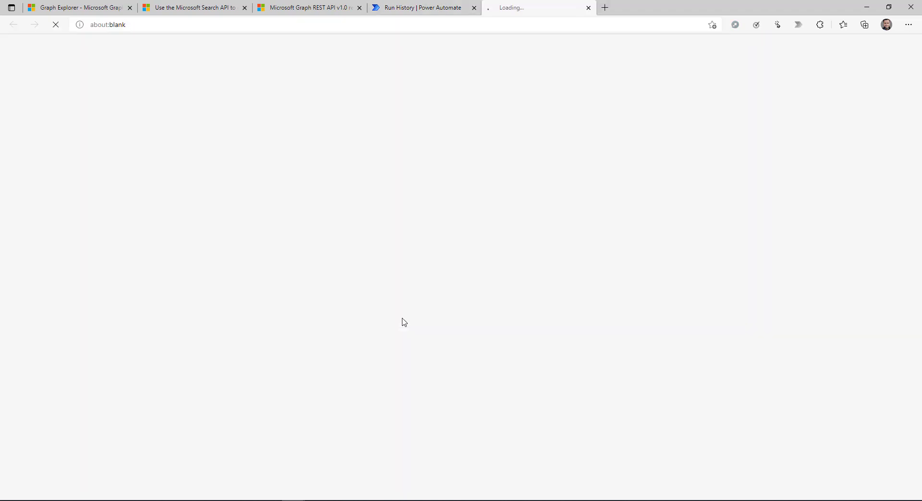
pyautogui.scroll(-15, 275, 368)
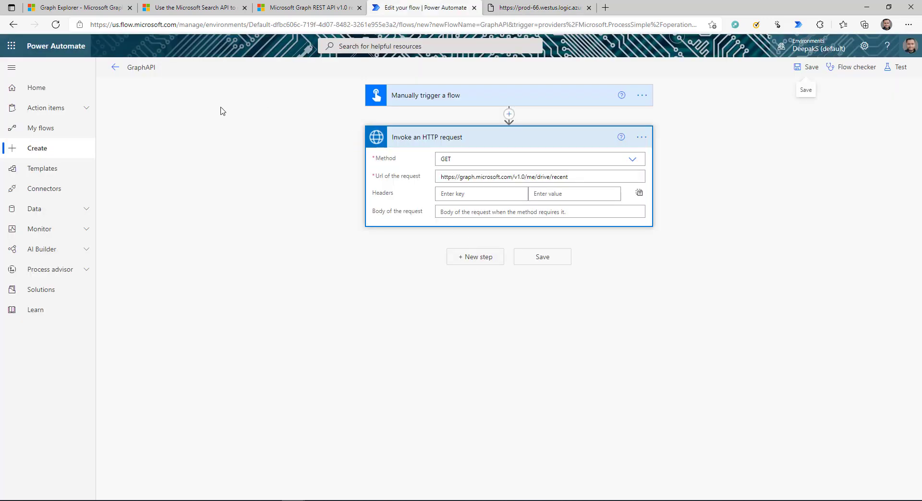
# Switch to Graph Explorer and load the search messages sample query from the Search category
pyautogui.click(49, 6)
pyautogui.scroll(-3, 19, 288)
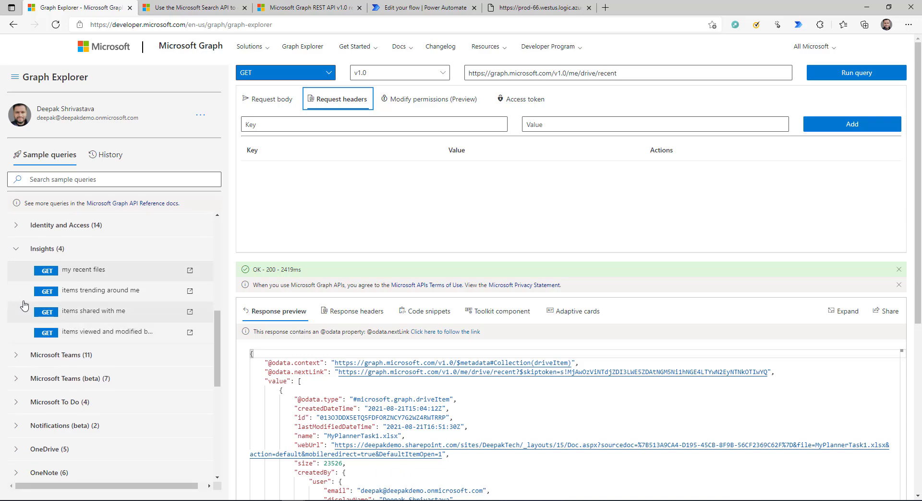
pyautogui.click(17, 249)
pyautogui.scroll(-4, 17, 354)
pyautogui.click(16, 353)
pyautogui.scroll(-2, 39, 331)
pyautogui.click(67, 301)
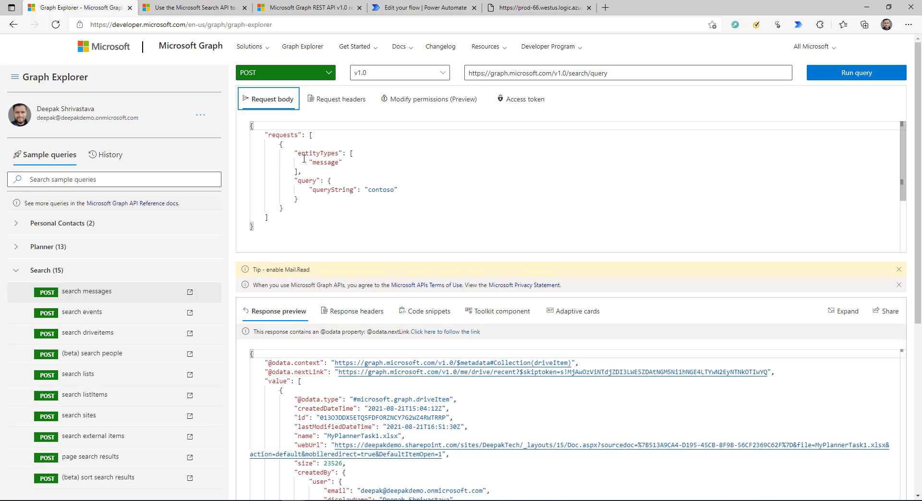
# Open the Search query overview in the Microsoft Graph documentation and review the entity types and their required permission scopes
pyautogui.click(213, 5)
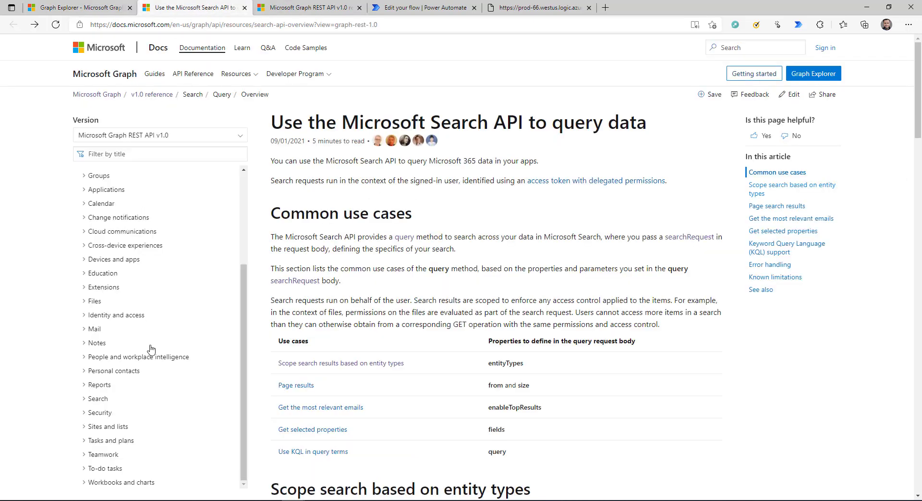
pyautogui.click(86, 400)
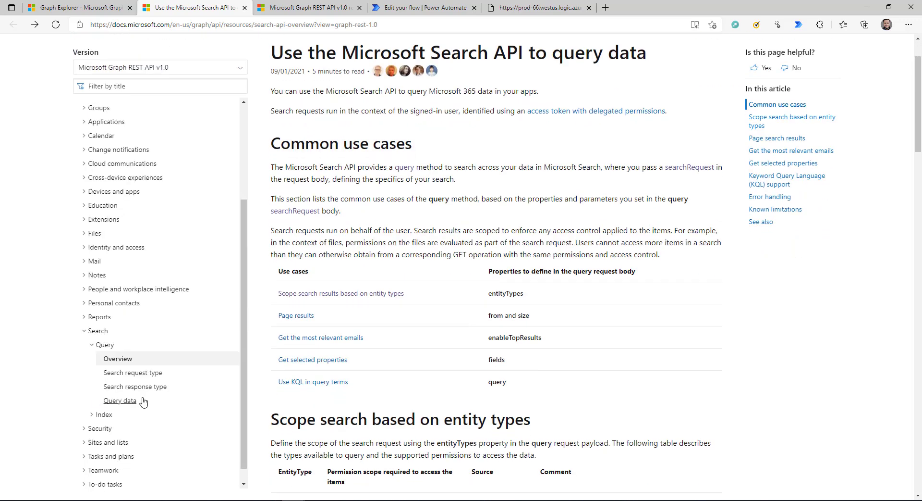
pyautogui.click(129, 384)
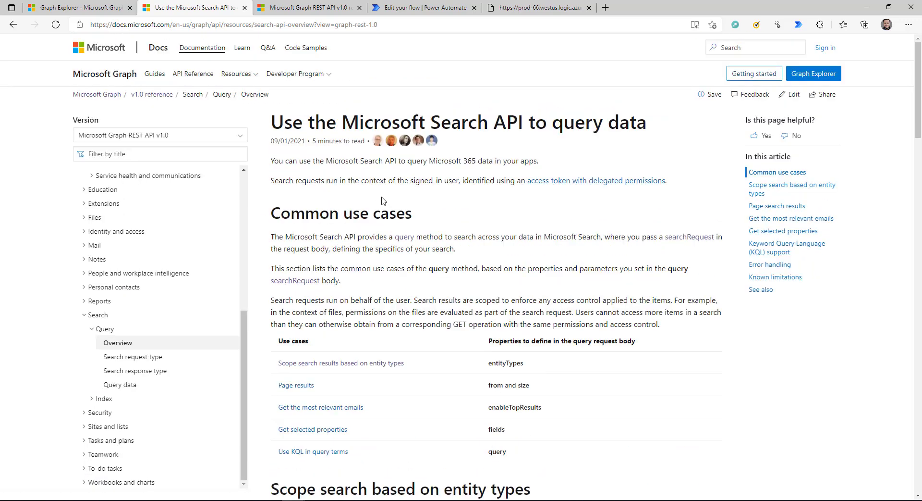
pyautogui.scroll(-3, 383, 200)
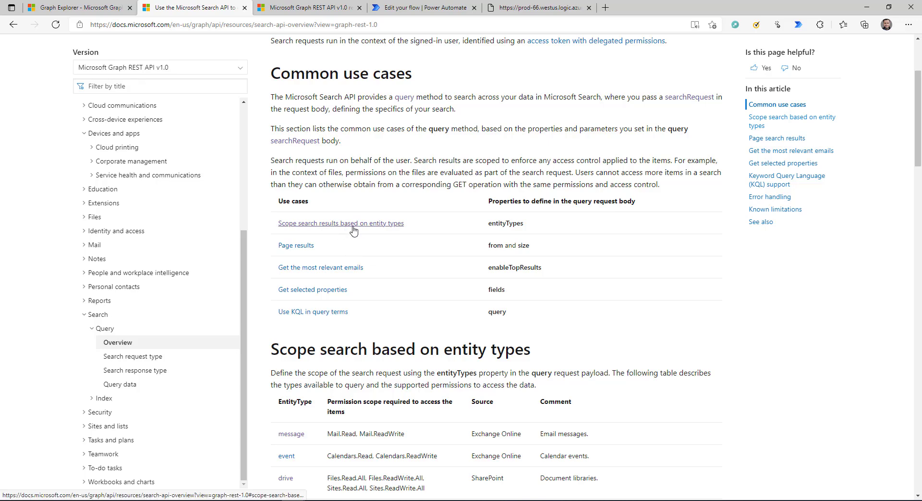
pyautogui.scroll(-4, 406, 385)
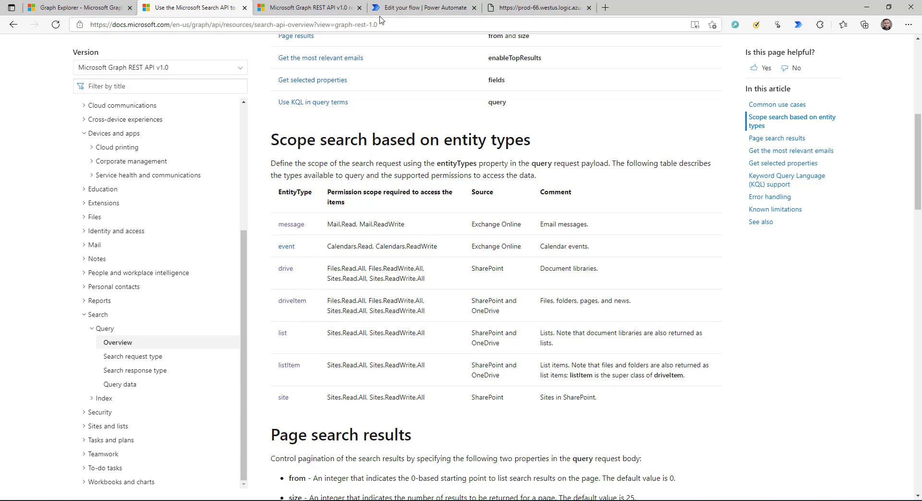
# Copy the search query URL from Graph Explorer into the flow's Invoke an HTTP request action and set its method to POST
pyautogui.click(77, 8)
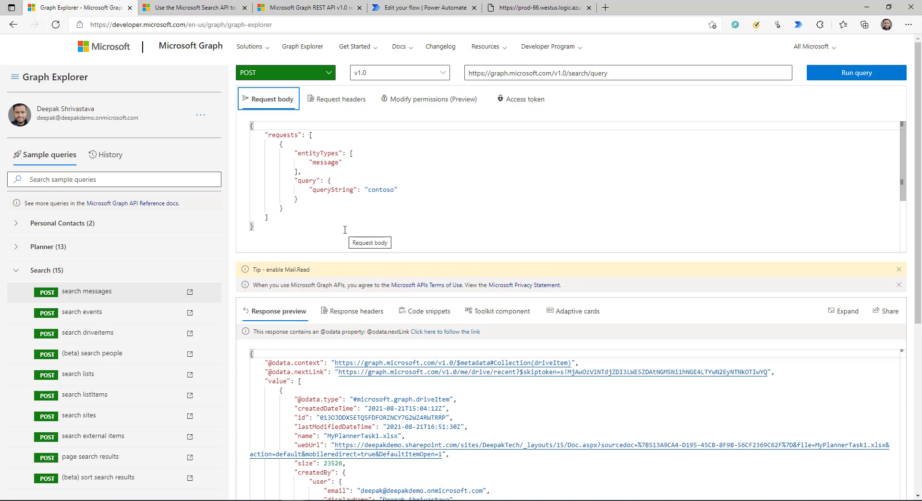
pyautogui.moveTo(609, 73); pyautogui.dragTo(468, 75)
pyautogui.hotkey('ctrl', 'c')
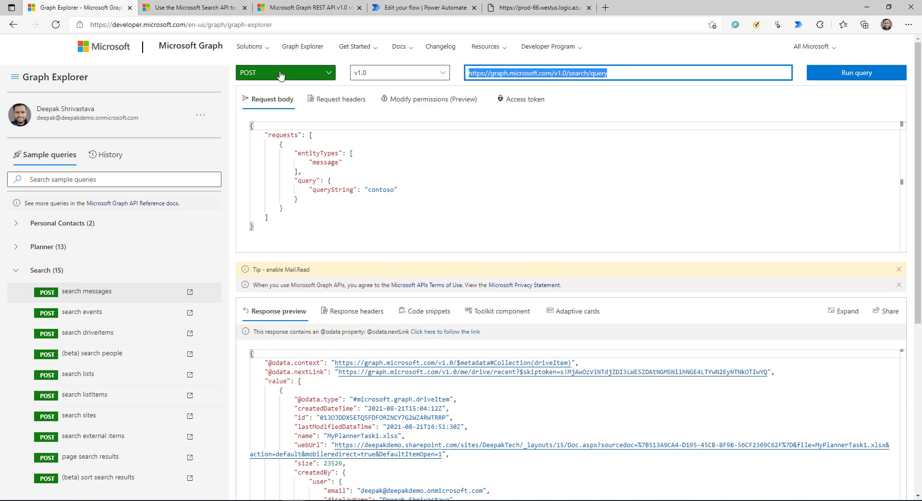
pyautogui.click(418, 8)
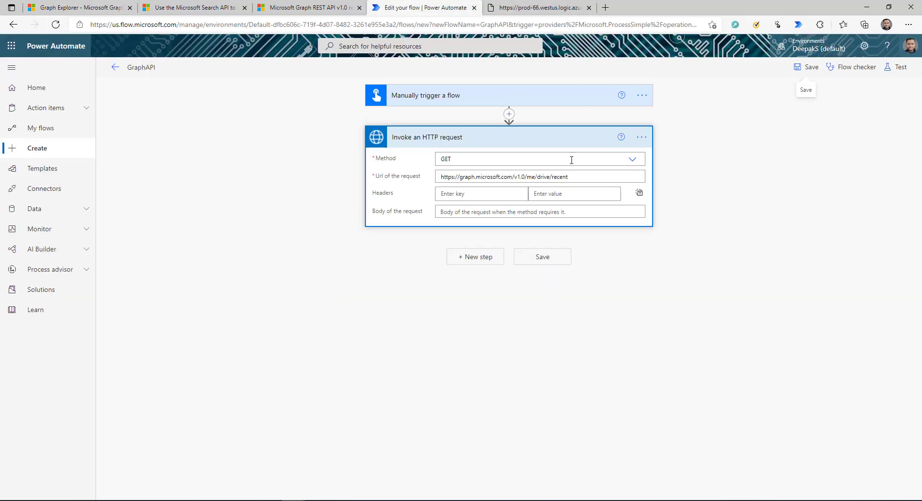
pyautogui.click(455, 156)
pyautogui.click(456, 210)
pyautogui.moveTo(569, 177); pyautogui.dragTo(344, 178)
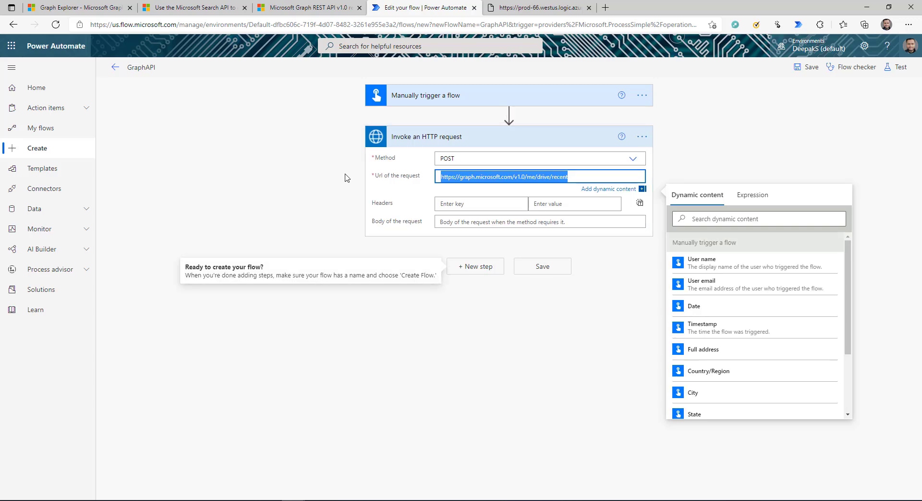
pyautogui.hotkey('ctrl', 'v')
# Copy the search messages request body from Graph Explorer into the body of the Invoke an HTTP request action
pyautogui.click(32, 4)
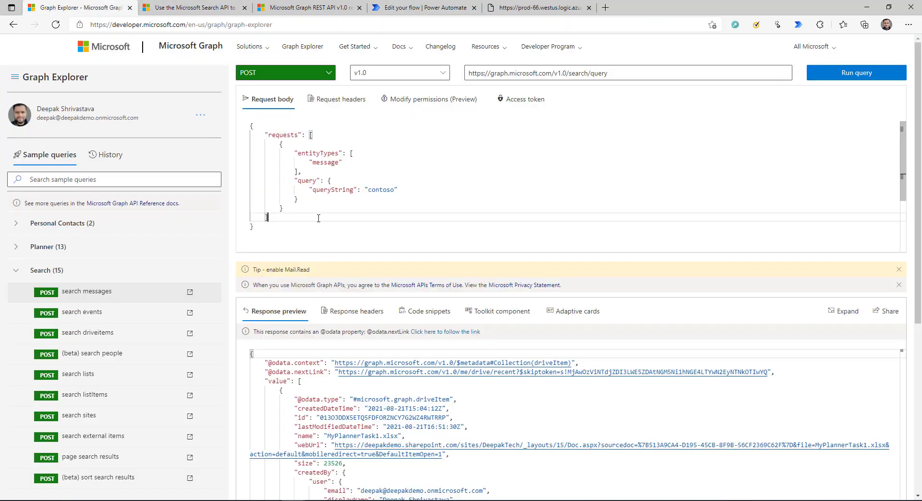
pyautogui.moveTo(254, 226); pyautogui.dragTo(251, 125)
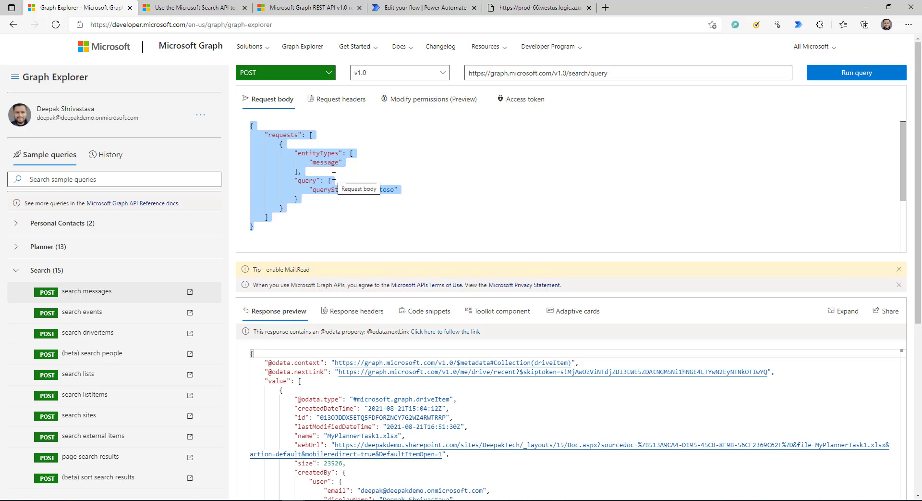
pyautogui.click(334, 144)
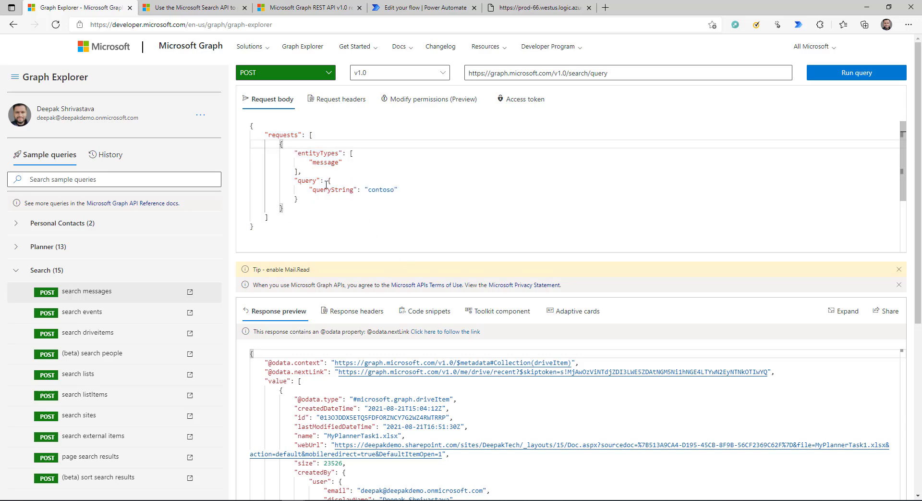
pyautogui.doubleClick(306, 180)
pyautogui.moveTo(276, 237); pyautogui.dragTo(244, 123)
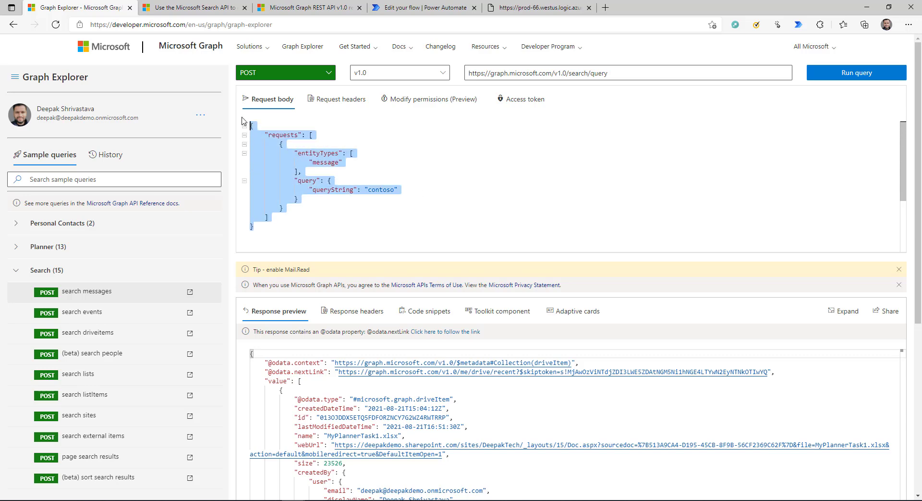
pyautogui.hotkey('ctrl', 'c')
pyautogui.click(422, 8)
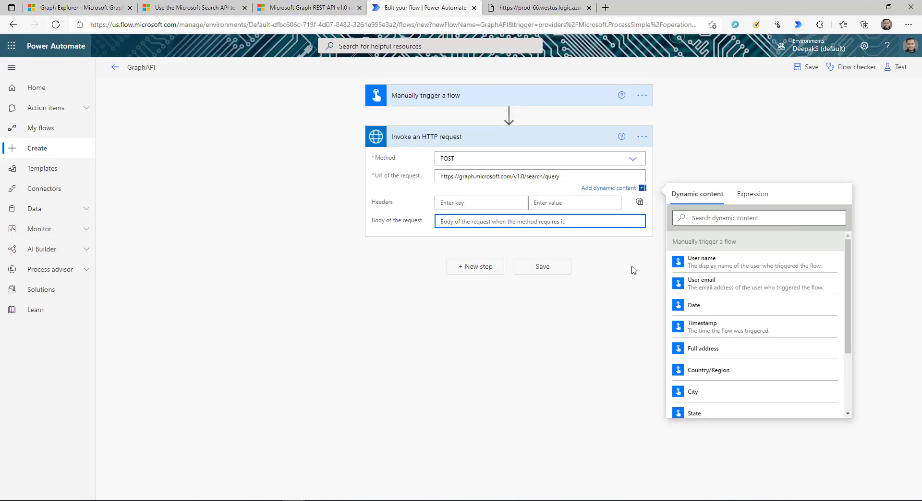
pyautogui.hotkey('ctrl', 'v')
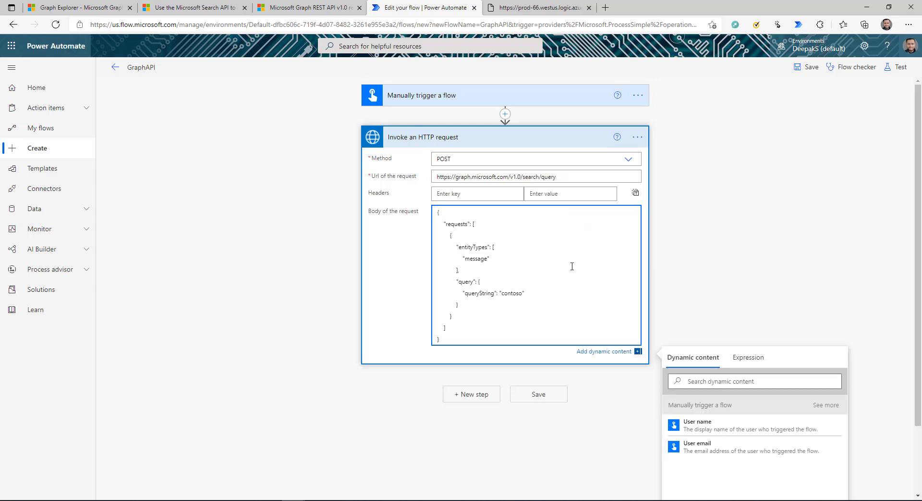
# Add Type and Query text inputs to the manual trigger and insert them as the entityTypes and queryString values in the request body
pyautogui.doubleClick(477, 258)
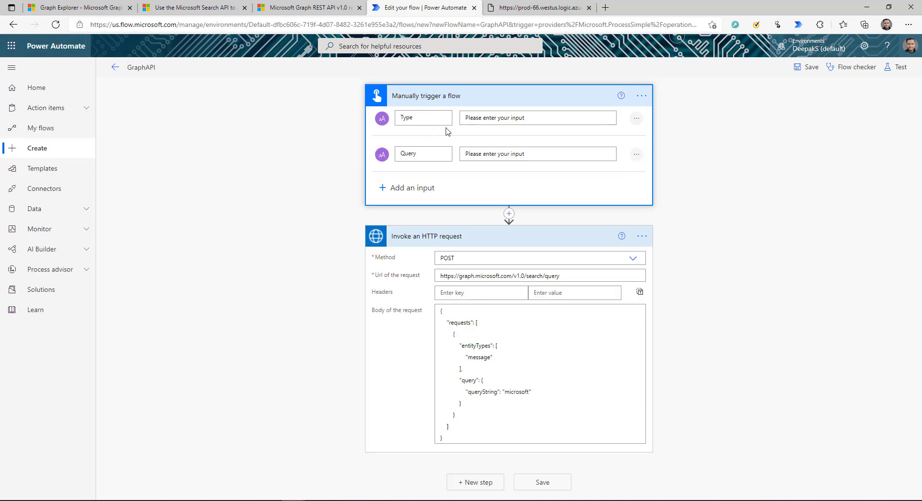
pyautogui.doubleClick(479, 356)
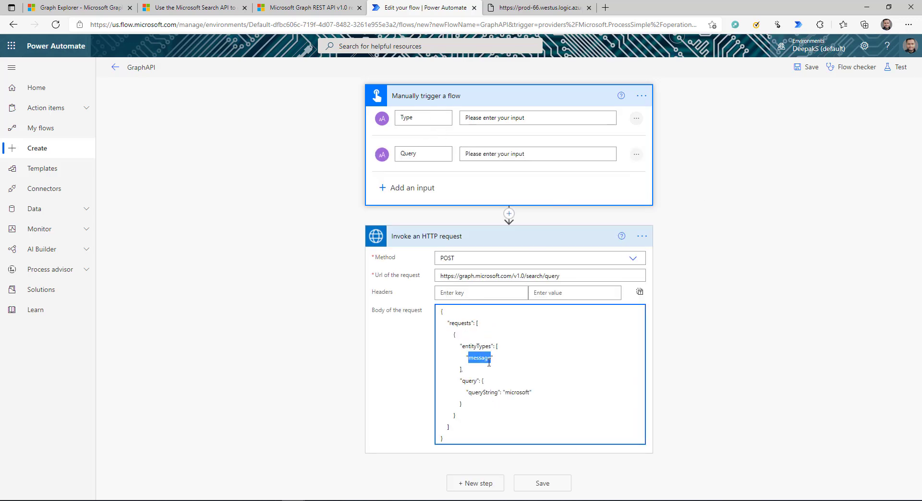
pyautogui.click(812, 324)
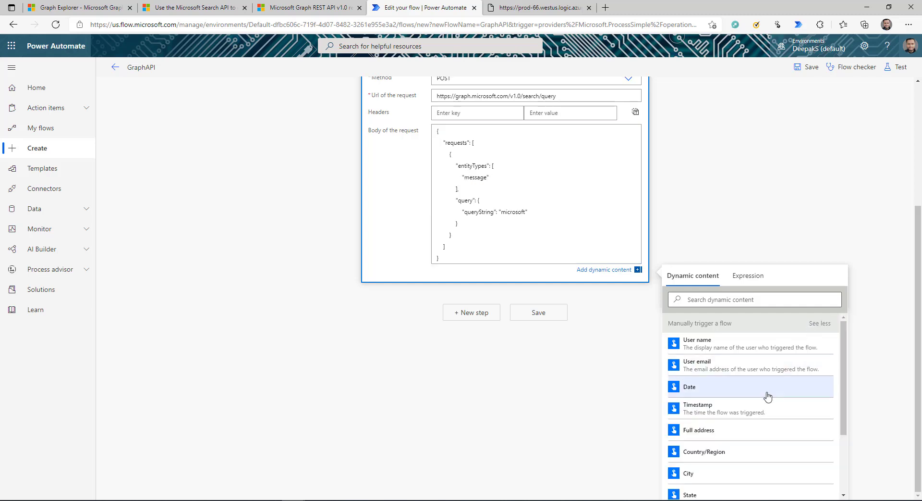
pyautogui.scroll(-5, 766, 395)
pyautogui.click(707, 474)
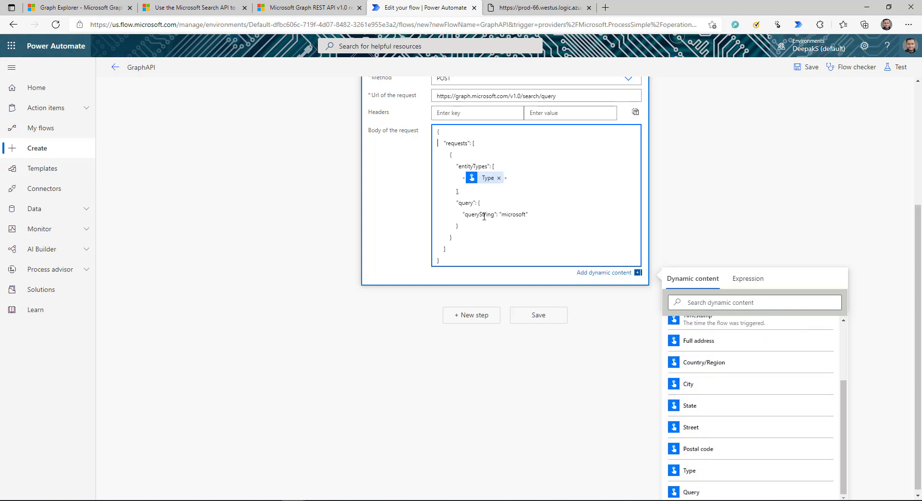
pyautogui.doubleClick(512, 214)
pyautogui.click(725, 490)
# Save and manually test the flow with Type message and Query microsoft, and open the Invoke an HTTP request results in the run
pyautogui.click(557, 315)
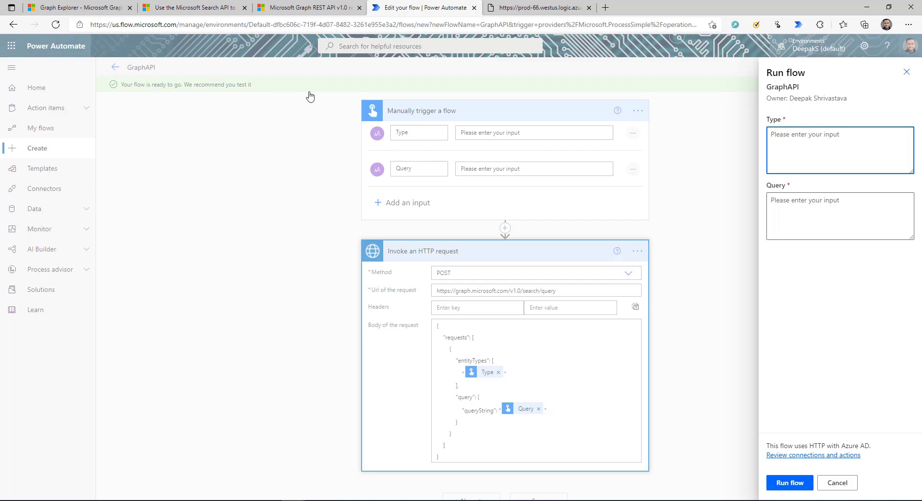
pyautogui.click(267, 9)
pyautogui.click(221, 8)
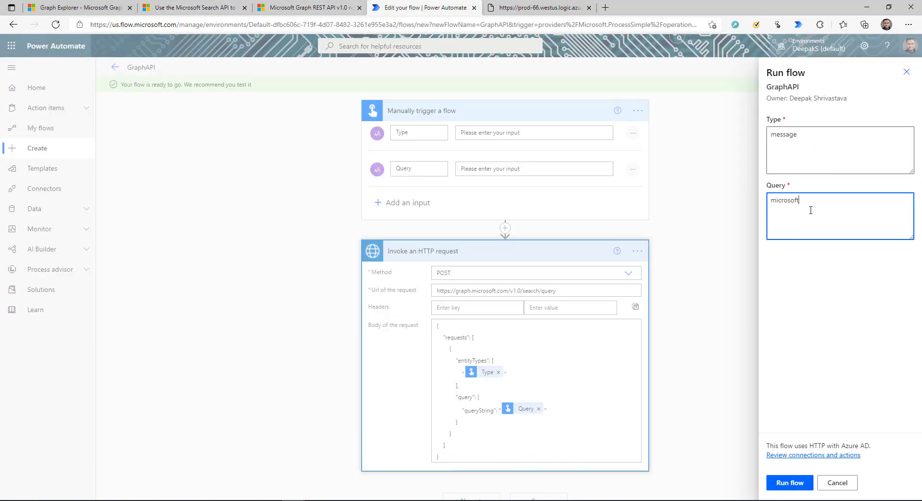
pyautogui.click(793, 485)
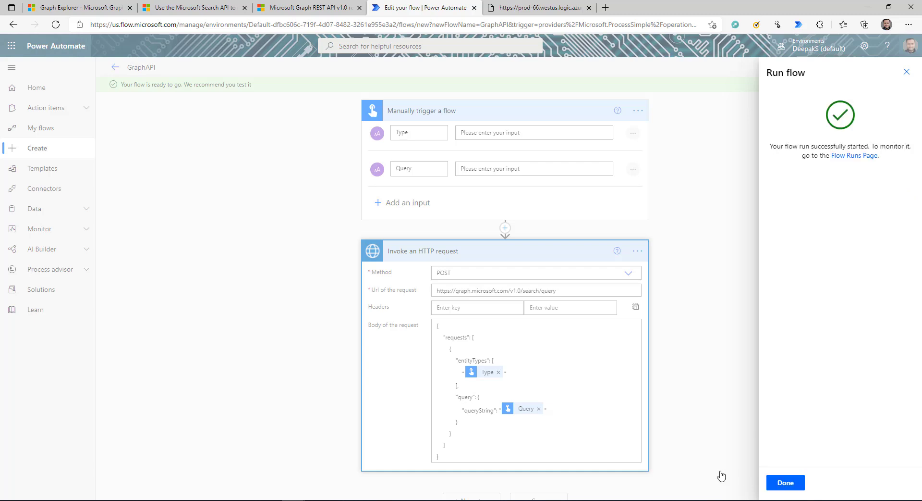
pyautogui.click(801, 485)
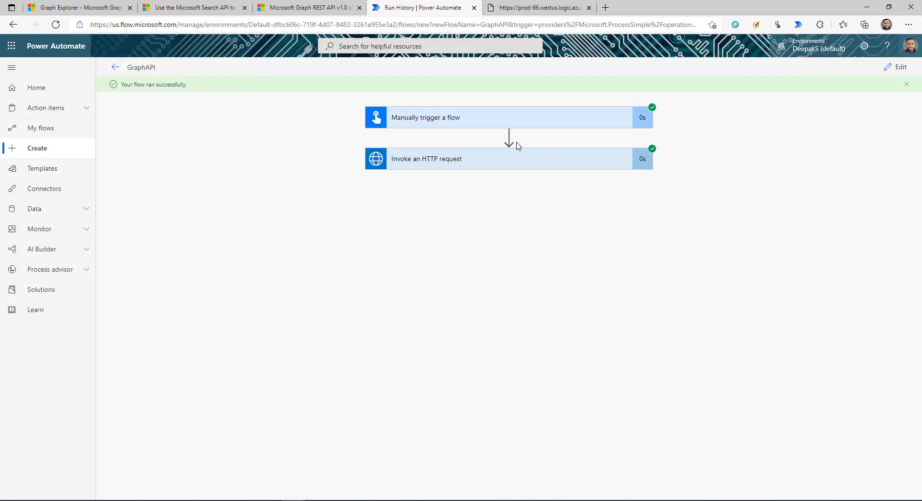
pyautogui.click(515, 160)
pyautogui.scroll(-2, 719, 385)
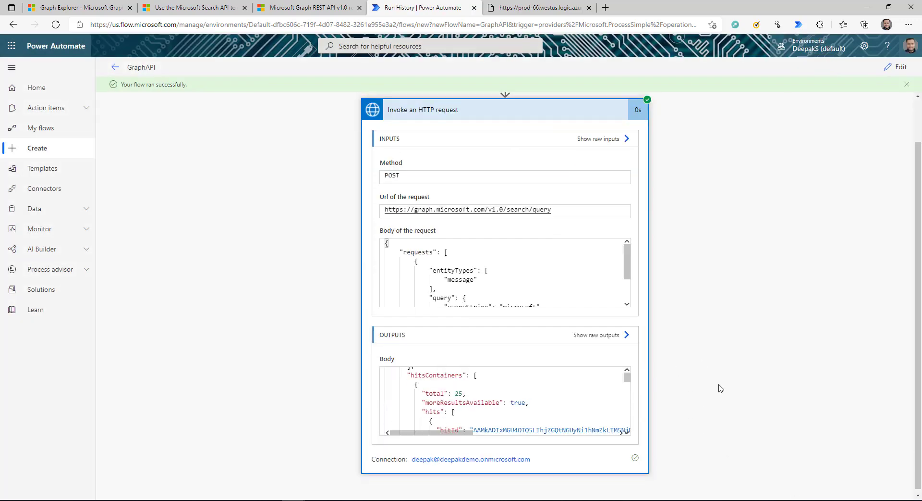
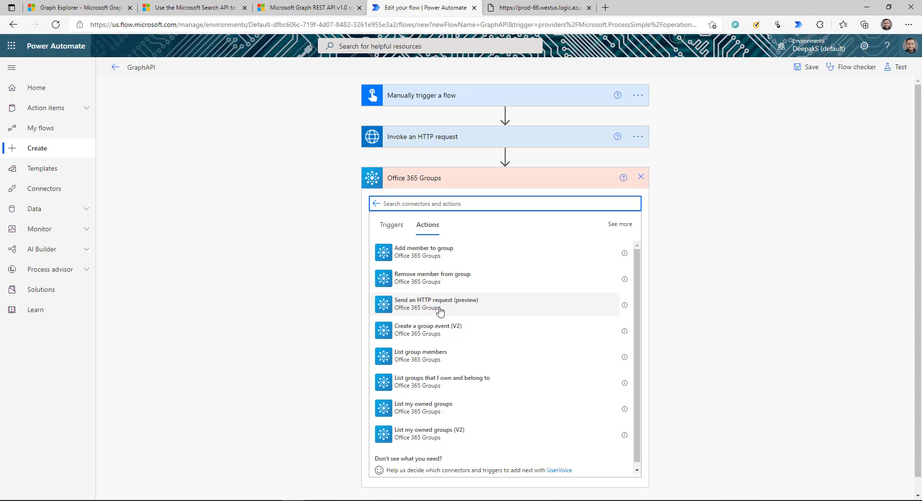
pyautogui.click(423, 310)
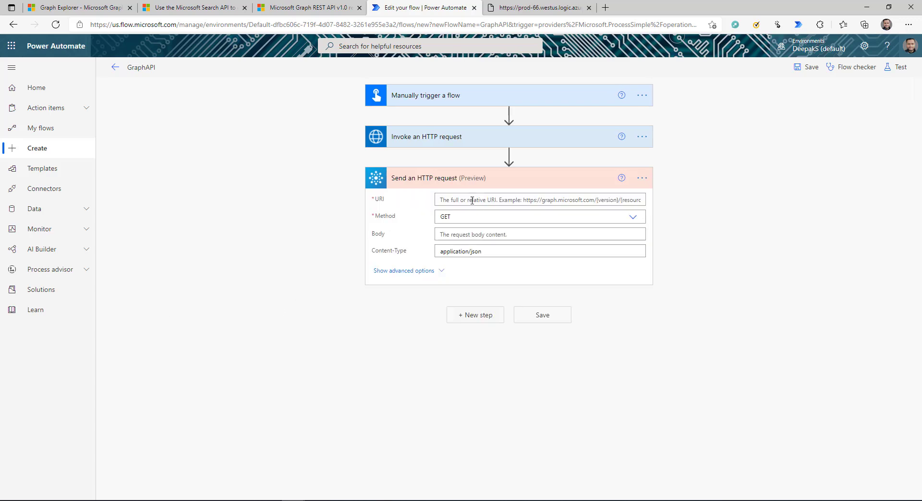
pyautogui.click(472, 200)
pyautogui.click(406, 139)
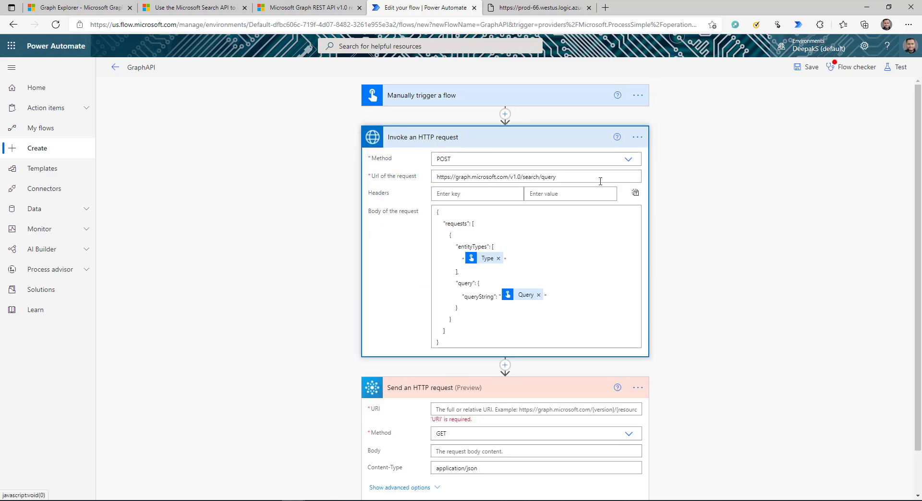
pyautogui.moveTo(601, 181); pyautogui.dragTo(421, 182)
pyautogui.hotkey('ctrl', 'c')
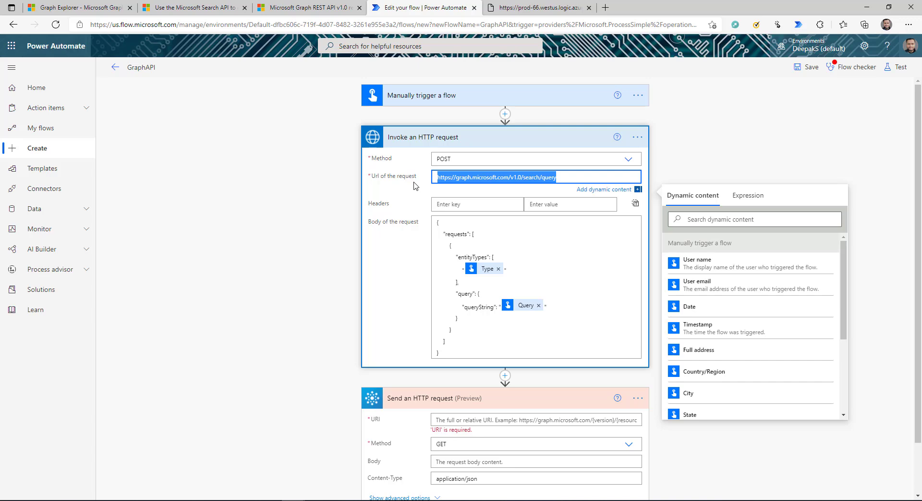
pyautogui.scroll(-1, 310, 429)
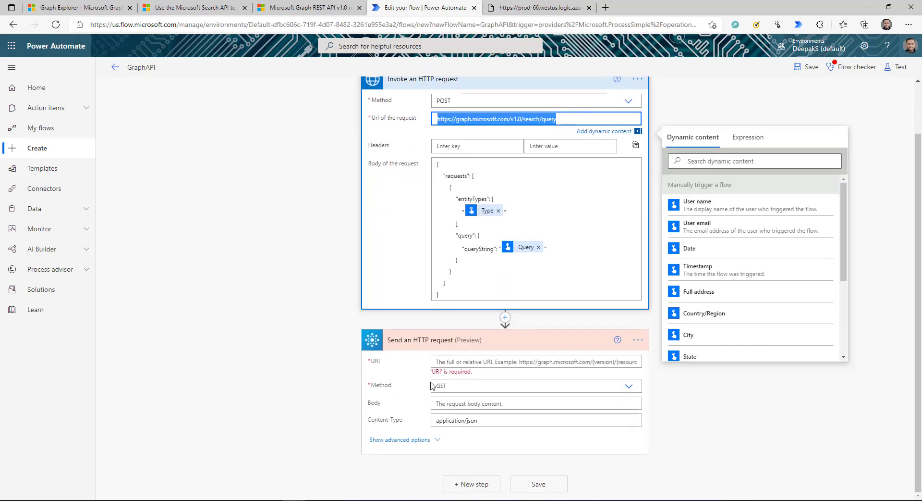
pyautogui.click(447, 361)
pyautogui.hotkey('ctrl', 'v')
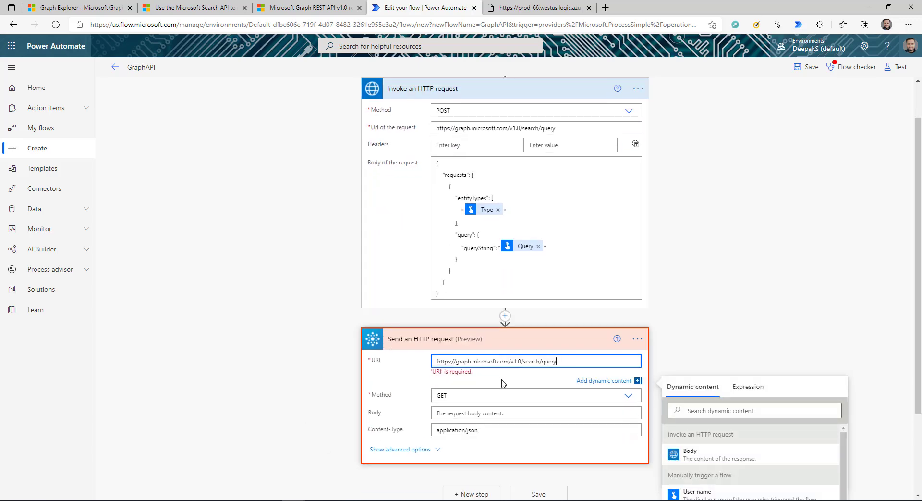
# Set the Send an HTTP request method to POST and copy the body from Invoke an HTTP request into it
pyautogui.click(480, 397)
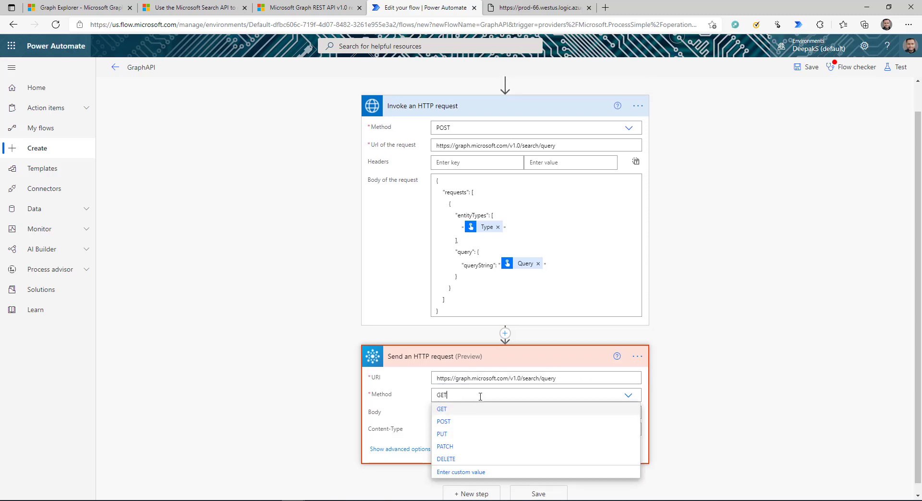
pyautogui.click(463, 425)
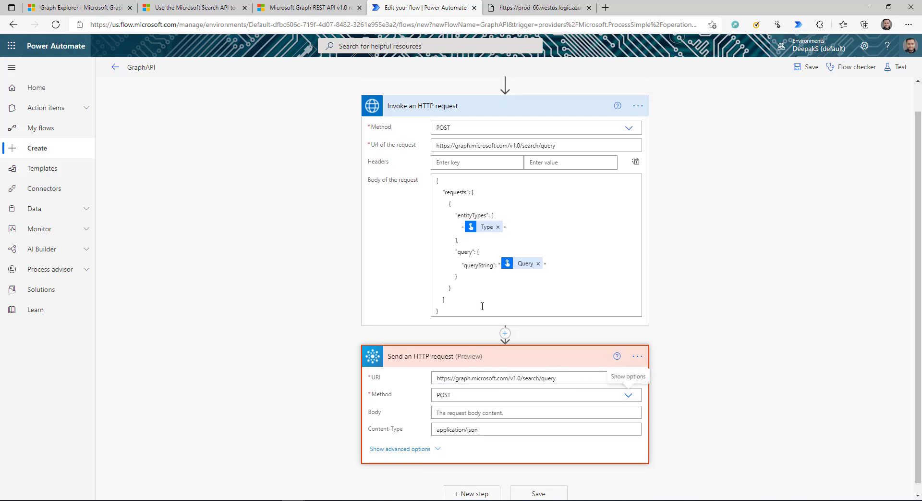
pyautogui.moveTo(461, 313); pyautogui.dragTo(431, 187)
pyautogui.hotkey('ctrl', 'c')
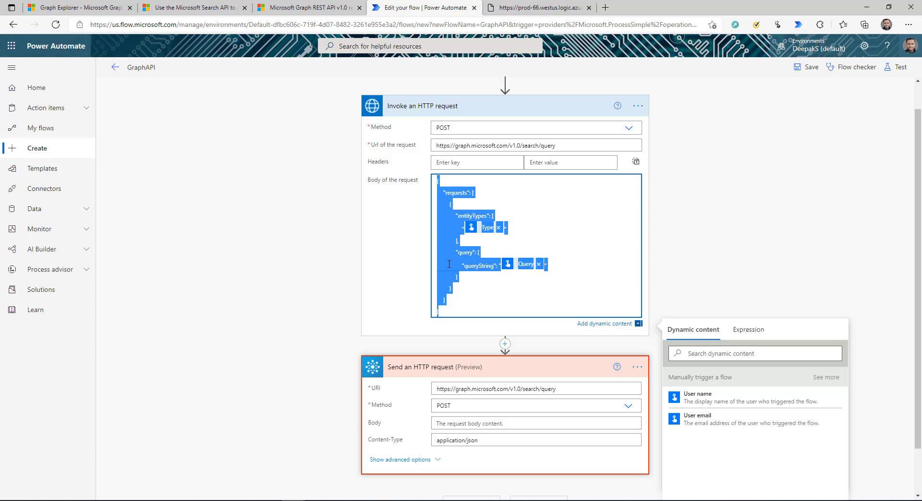
pyautogui.click(475, 426)
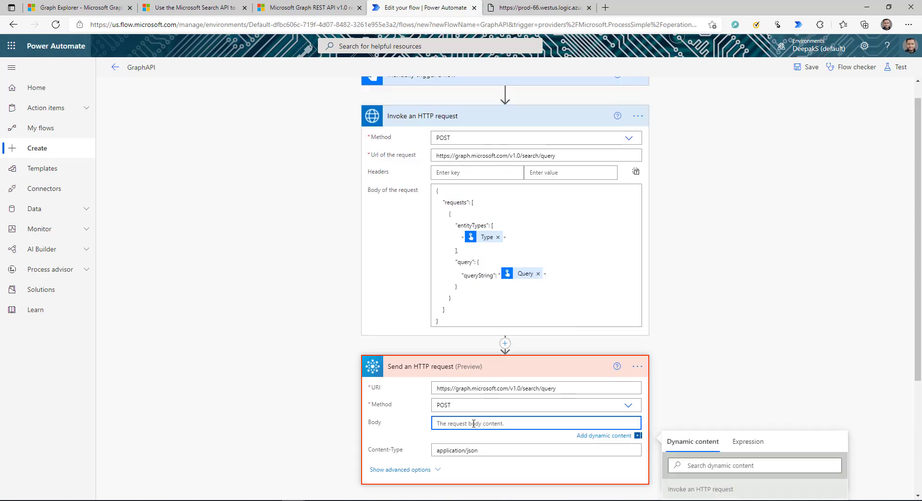
pyautogui.hotkey('ctrl', 'v')
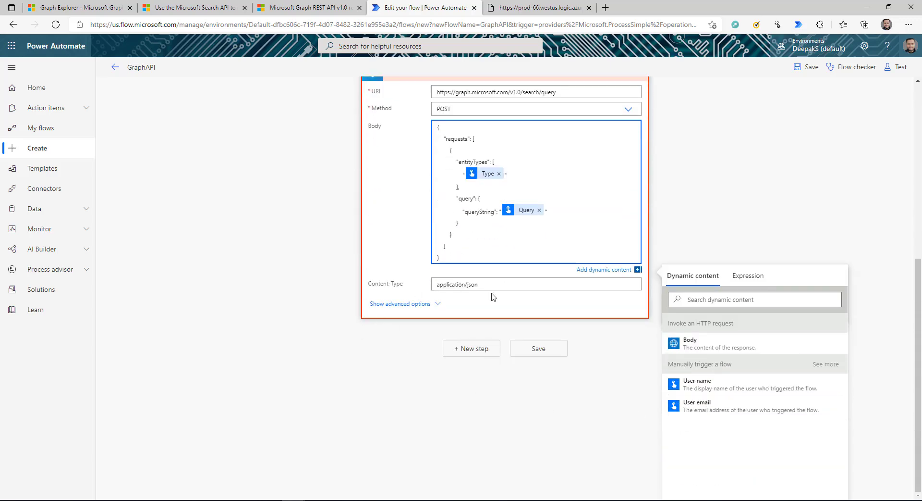
# Look at the custom header fields in the advanced options of the Send an HTTP request action and collapse them again
pyautogui.click(356, 369)
pyautogui.click(372, 439)
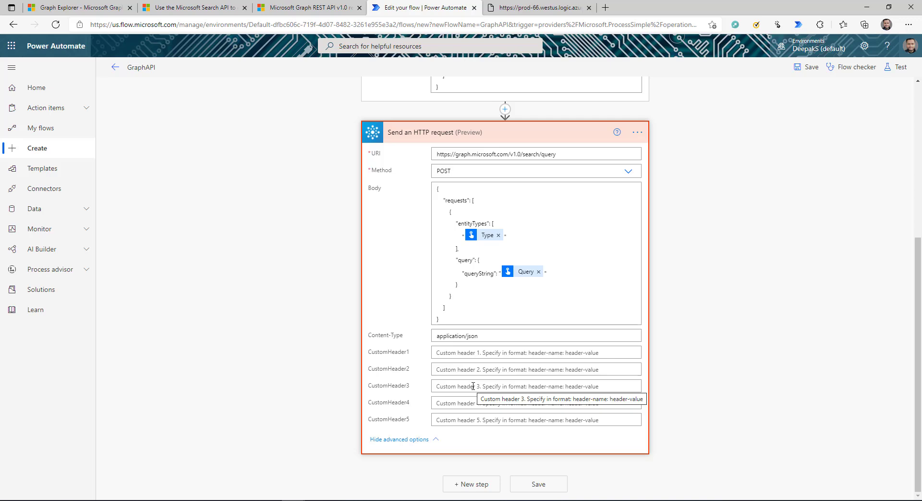
pyautogui.click(399, 439)
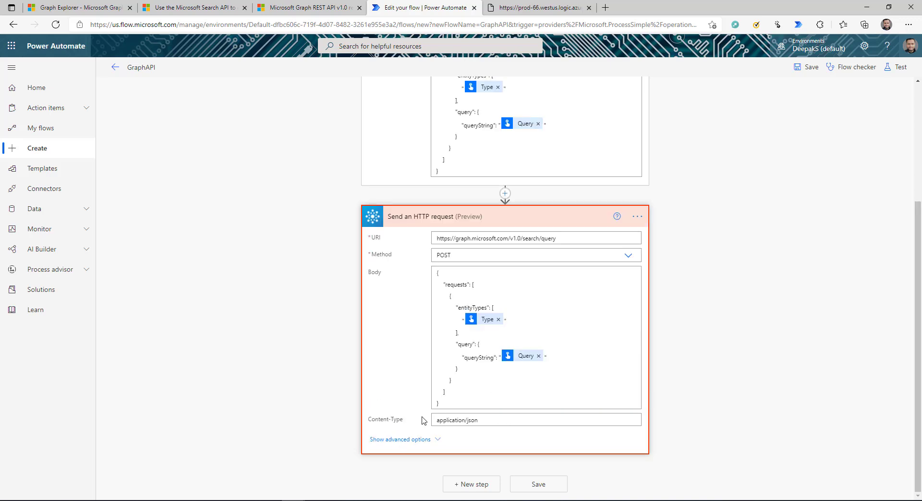
# Save the flow for a manual test and copy the listItem entity type from the Microsoft Search API documentation
pyautogui.click(897, 67)
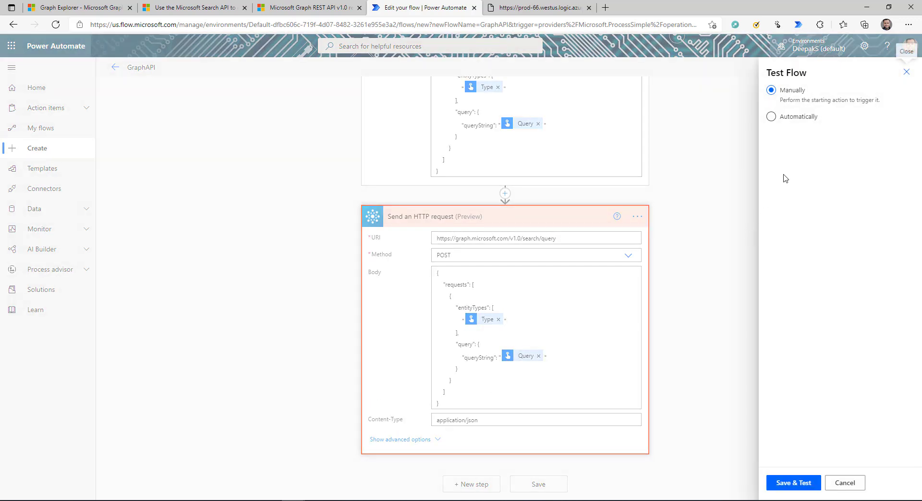
pyautogui.click(794, 482)
pyautogui.click(192, 8)
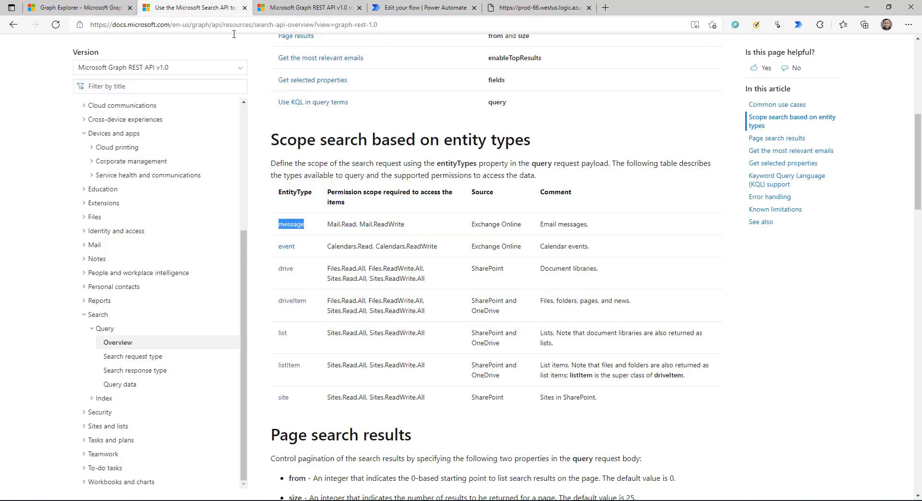
pyautogui.click(309, 248)
pyautogui.moveTo(311, 306); pyautogui.dragTo(279, 304)
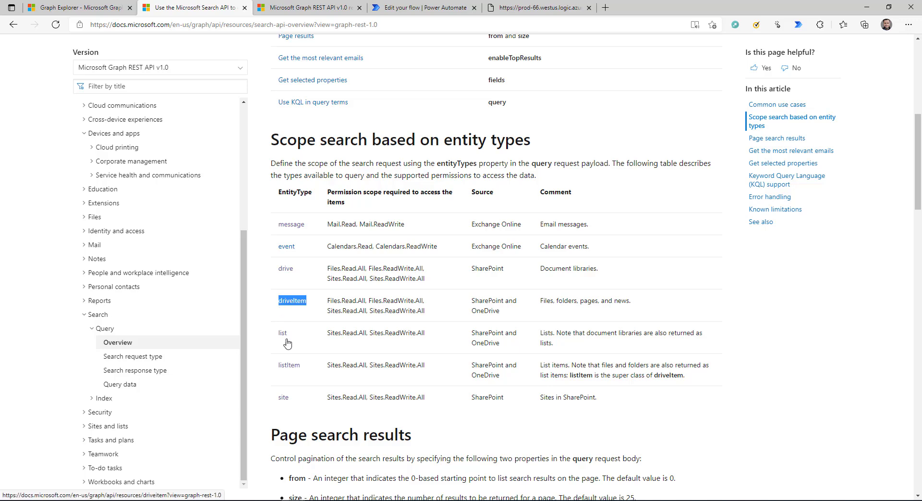
pyautogui.click(298, 368)
pyautogui.moveTo(298, 368); pyautogui.dragTo(279, 367)
pyautogui.hotkey('ctrl', 'c')
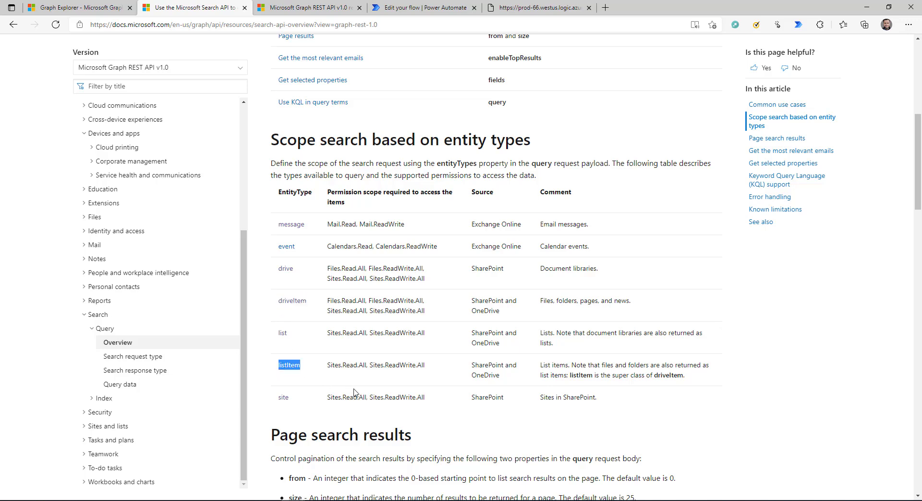
# Run the flow with Type listItem and a person's first name as Query, and check the Invoke an HTTP request results
pyautogui.click(423, 7)
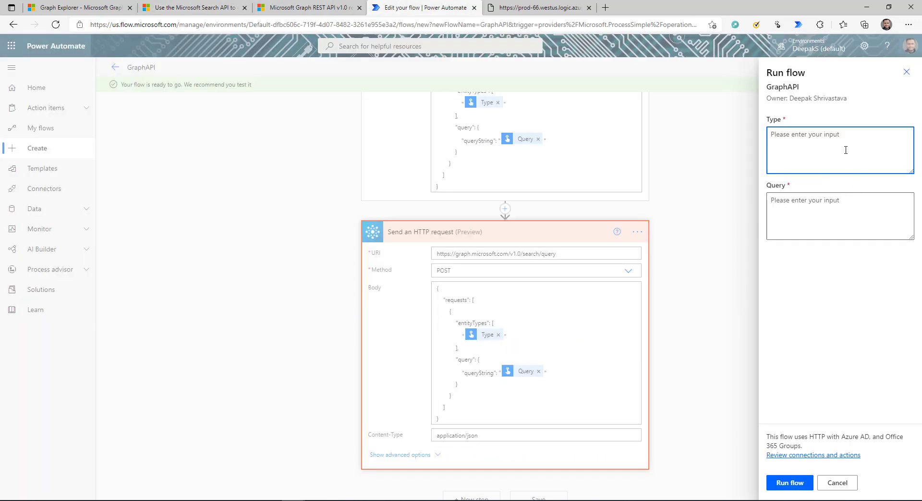
pyautogui.hotkey('ctrl', 'v')
pyautogui.click(798, 207)
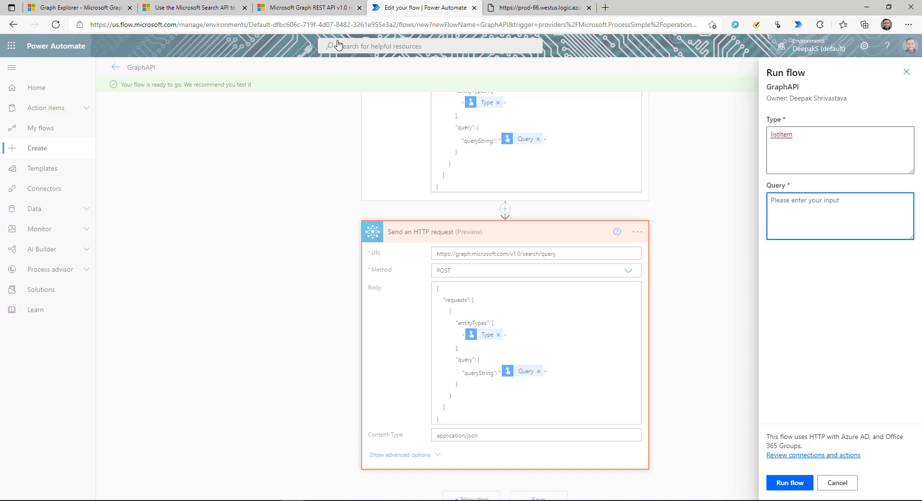
pyautogui.click(795, 483)
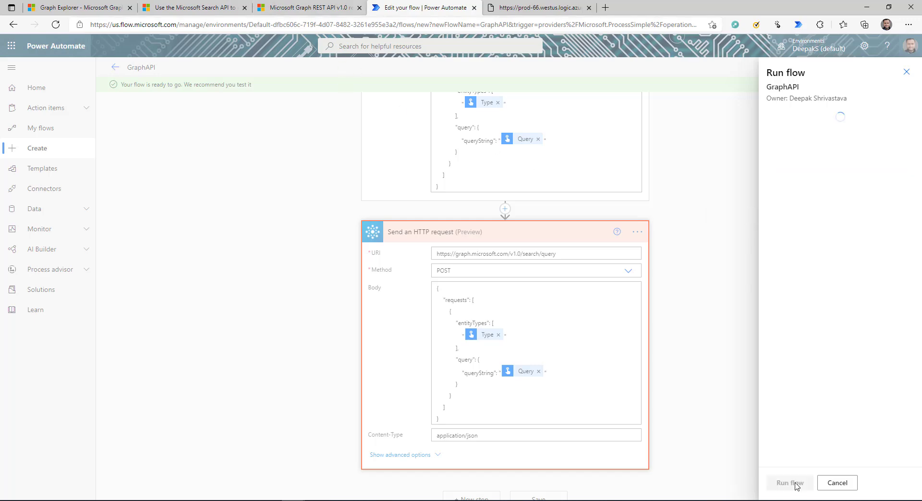
pyautogui.click(461, 160)
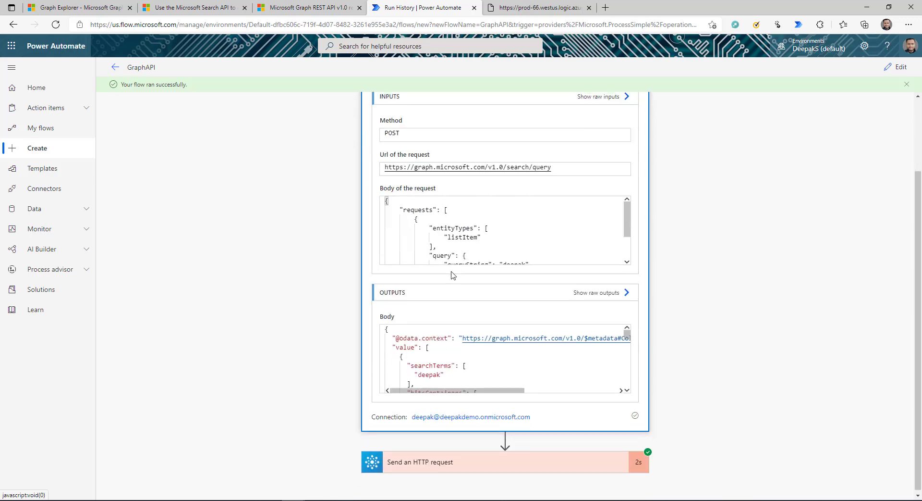
pyautogui.click(432, 124)
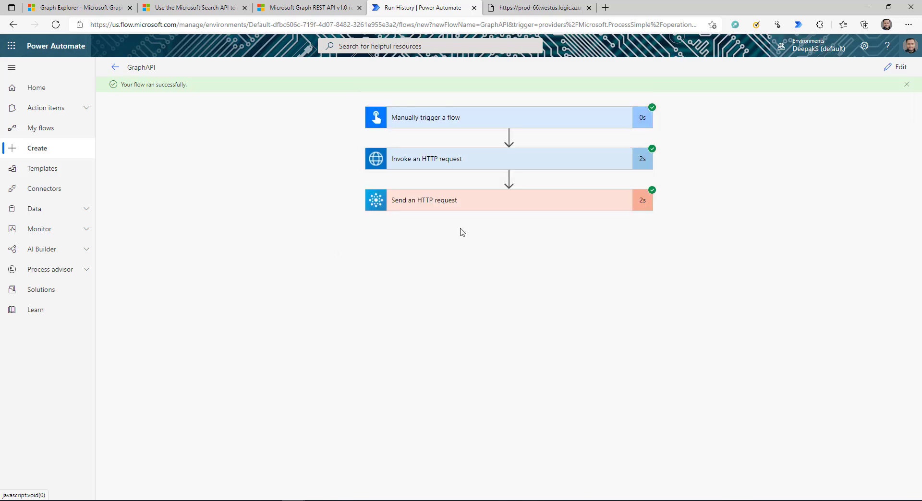
# Look over the v1.0 reference categories in the Microsoft Graph documentation, including Mail, and view the search query in Graph Explorer
pyautogui.click(200, 7)
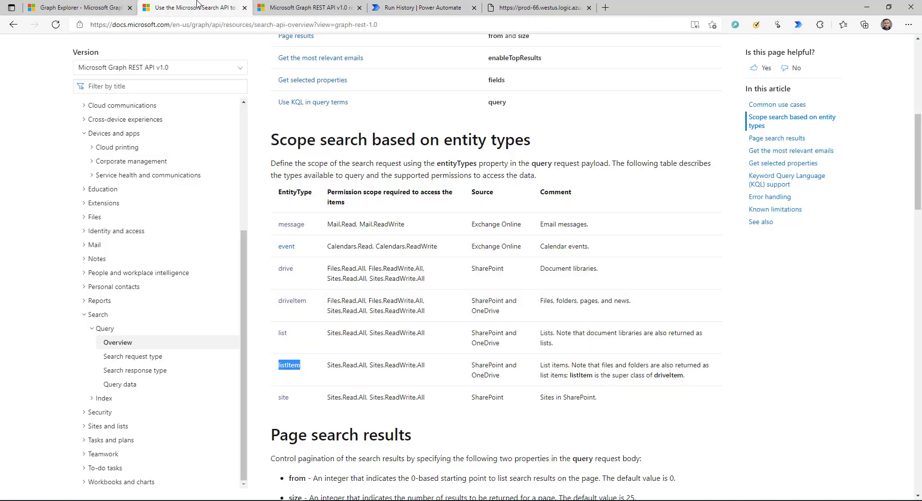
pyautogui.click(85, 316)
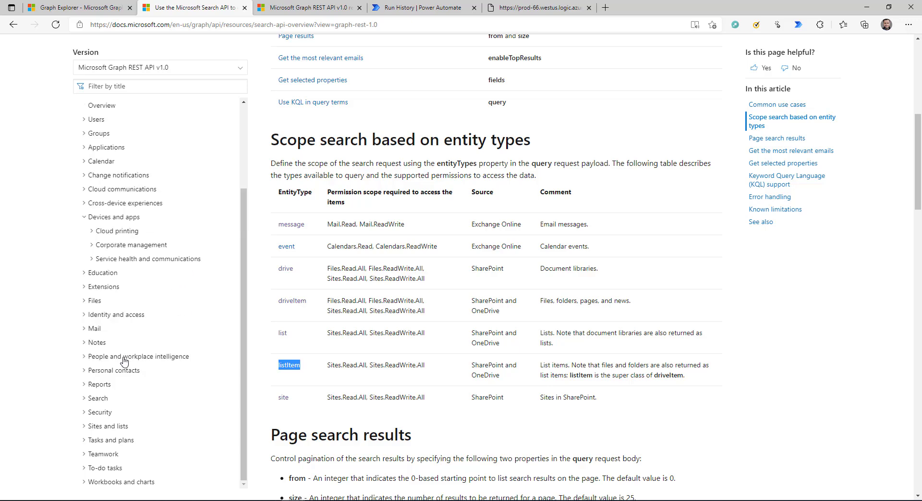
pyautogui.click(84, 217)
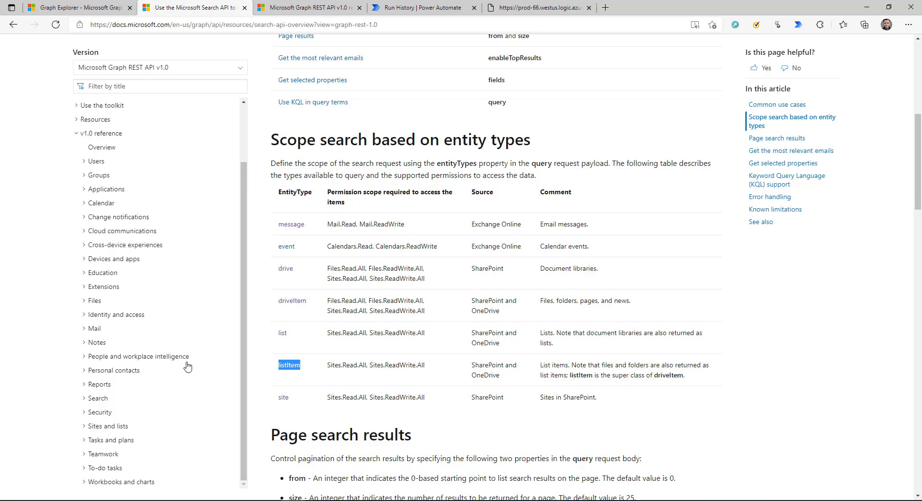
pyautogui.click(395, 7)
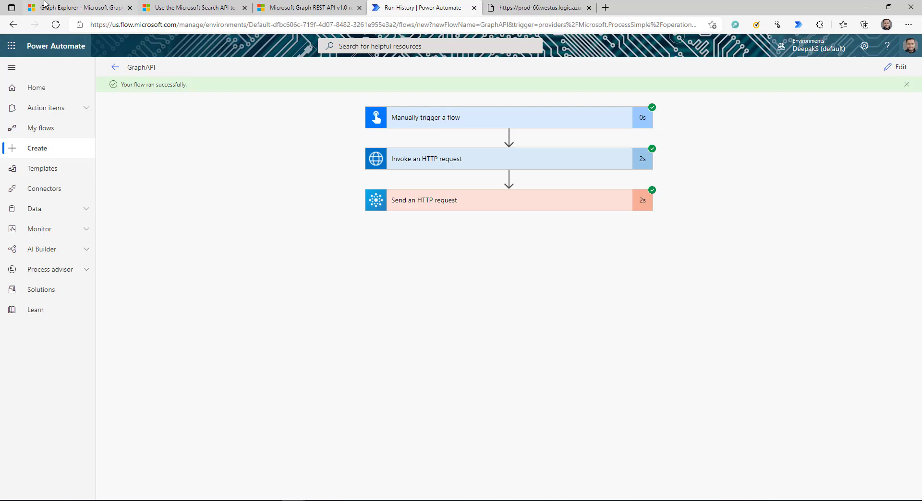
pyautogui.click(182, 7)
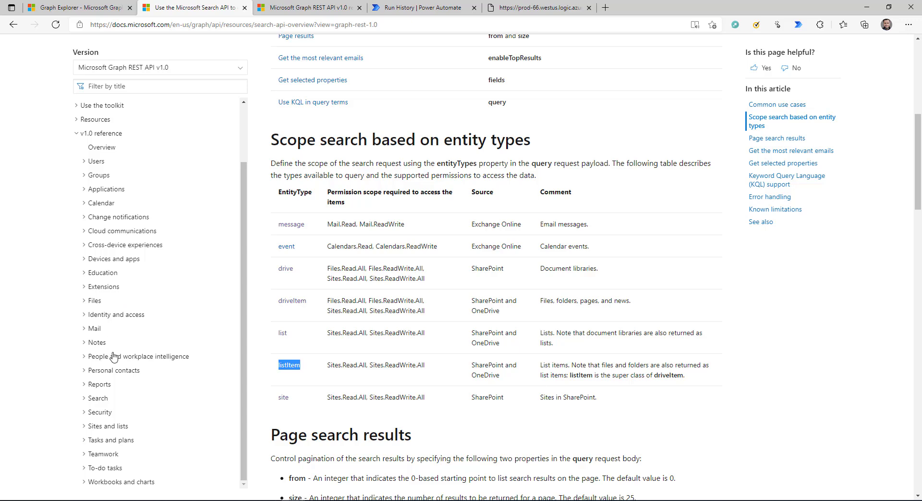
pyautogui.click(91, 328)
pyautogui.scroll(-2, 108, 303)
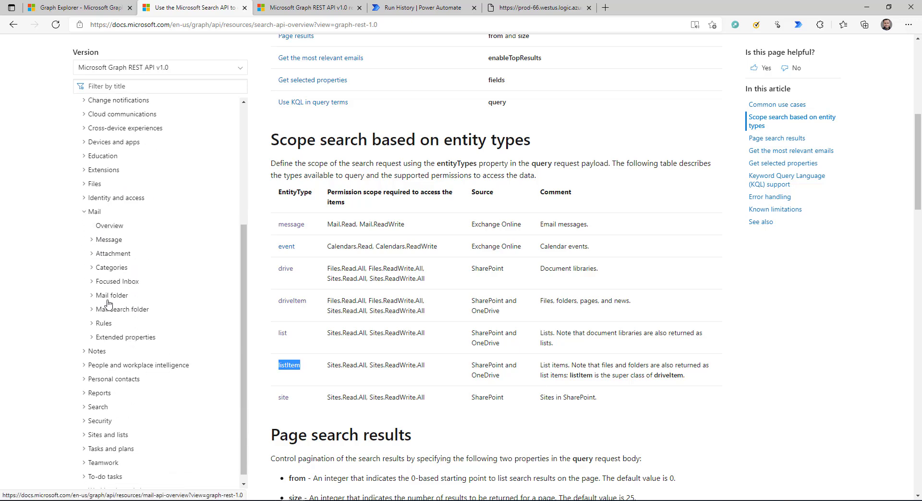
pyautogui.click(86, 211)
pyautogui.click(86, 5)
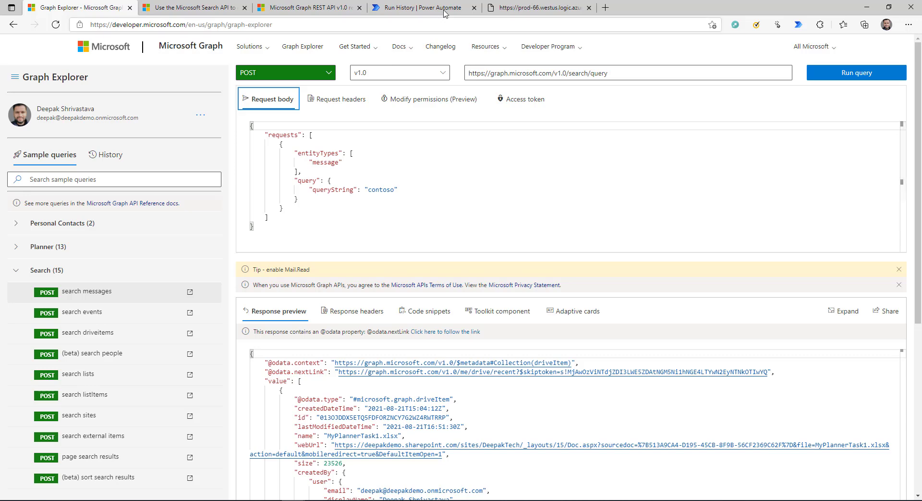
pyautogui.click(417, 7)
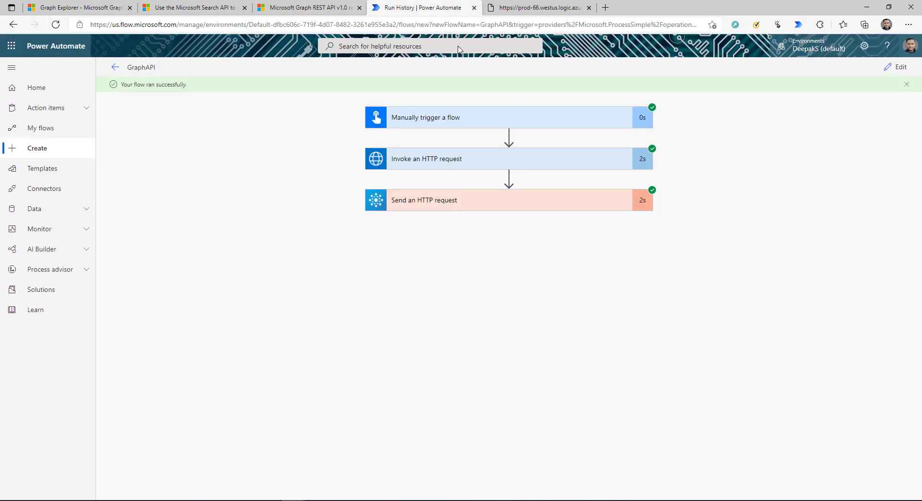
# Read the message resource type and List messages documentation down to the request headers, and return to the flow run
pyautogui.click(195, 7)
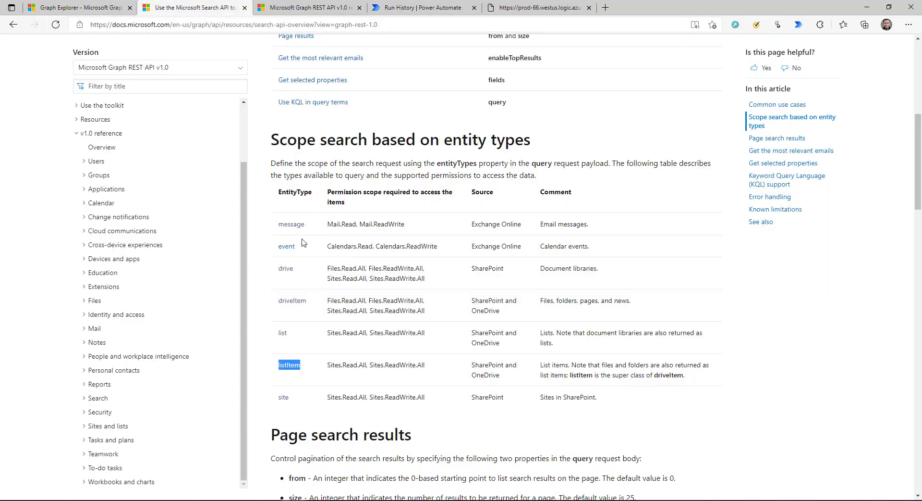
pyautogui.click(295, 225)
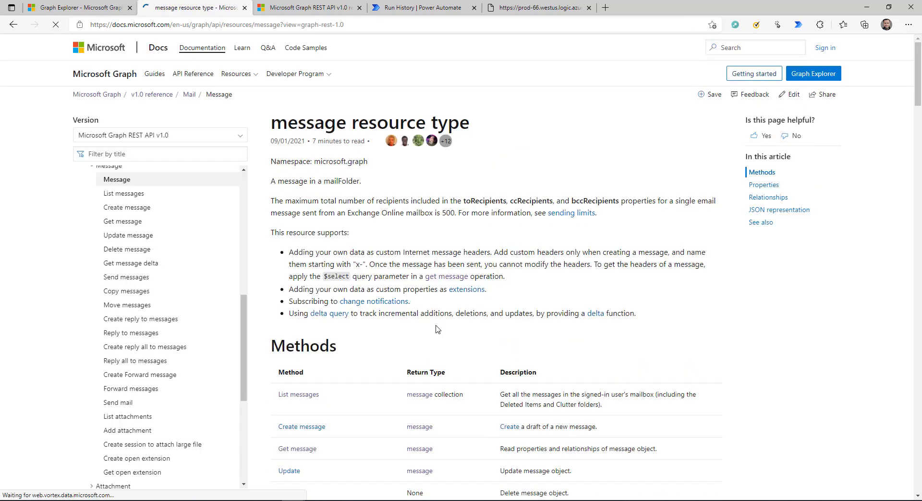
pyautogui.scroll(-5, 437, 329)
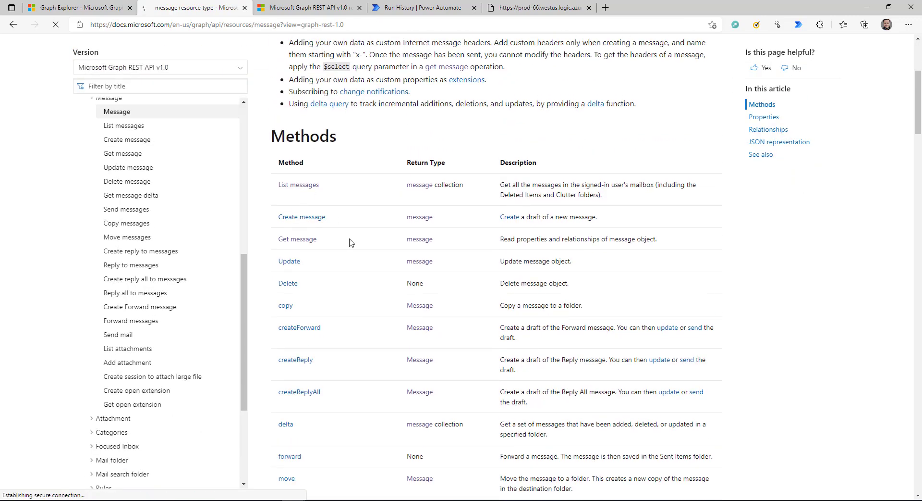
pyautogui.scroll(-10, 408, 384)
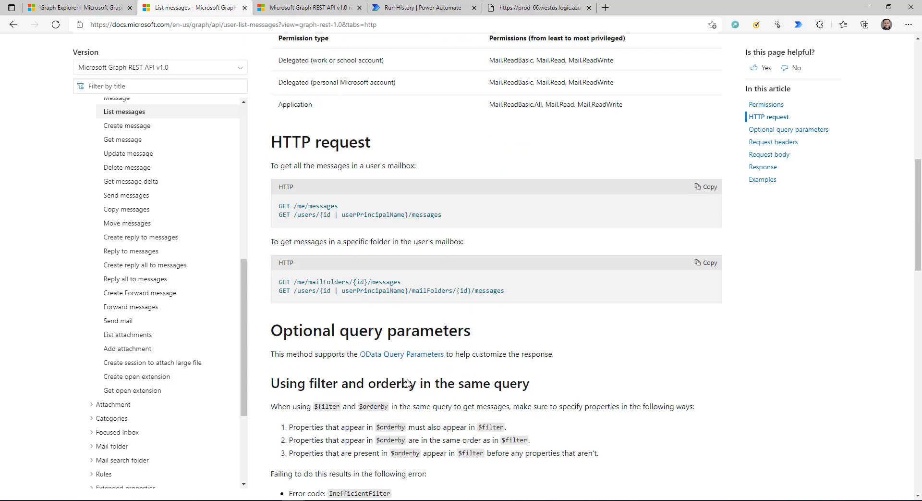
pyautogui.scroll(-4, 409, 384)
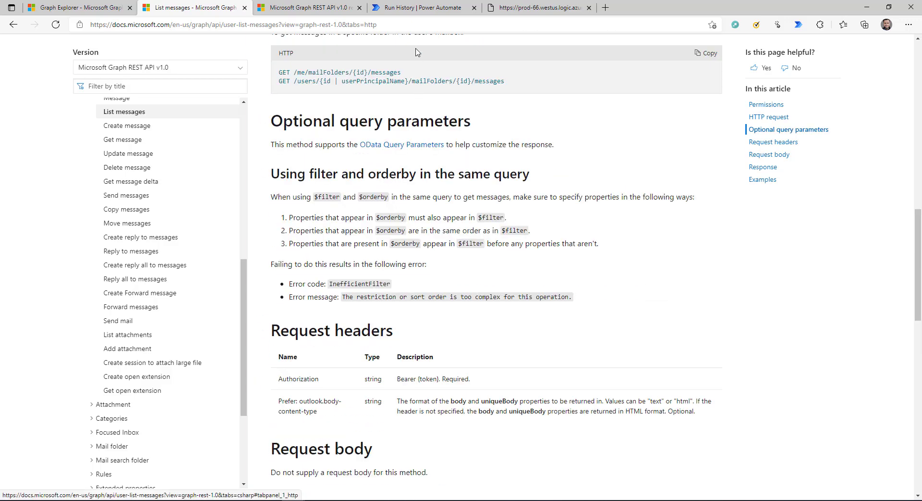
pyautogui.click(416, 9)
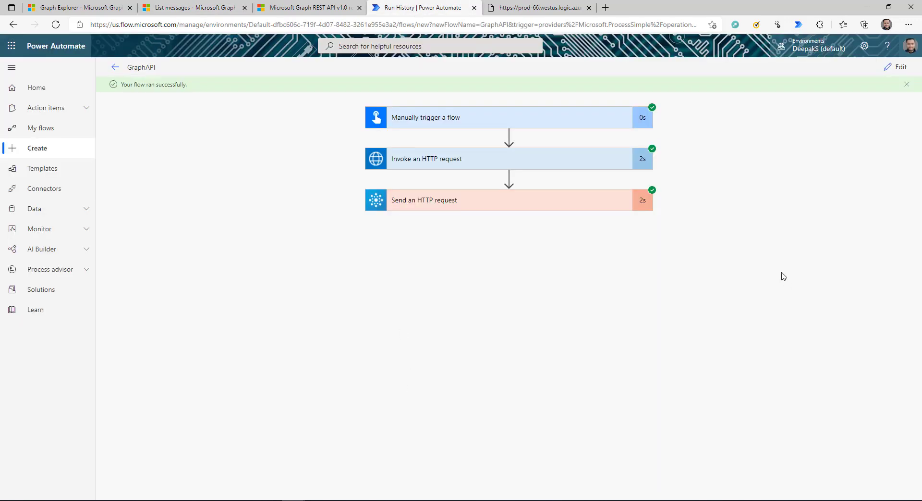